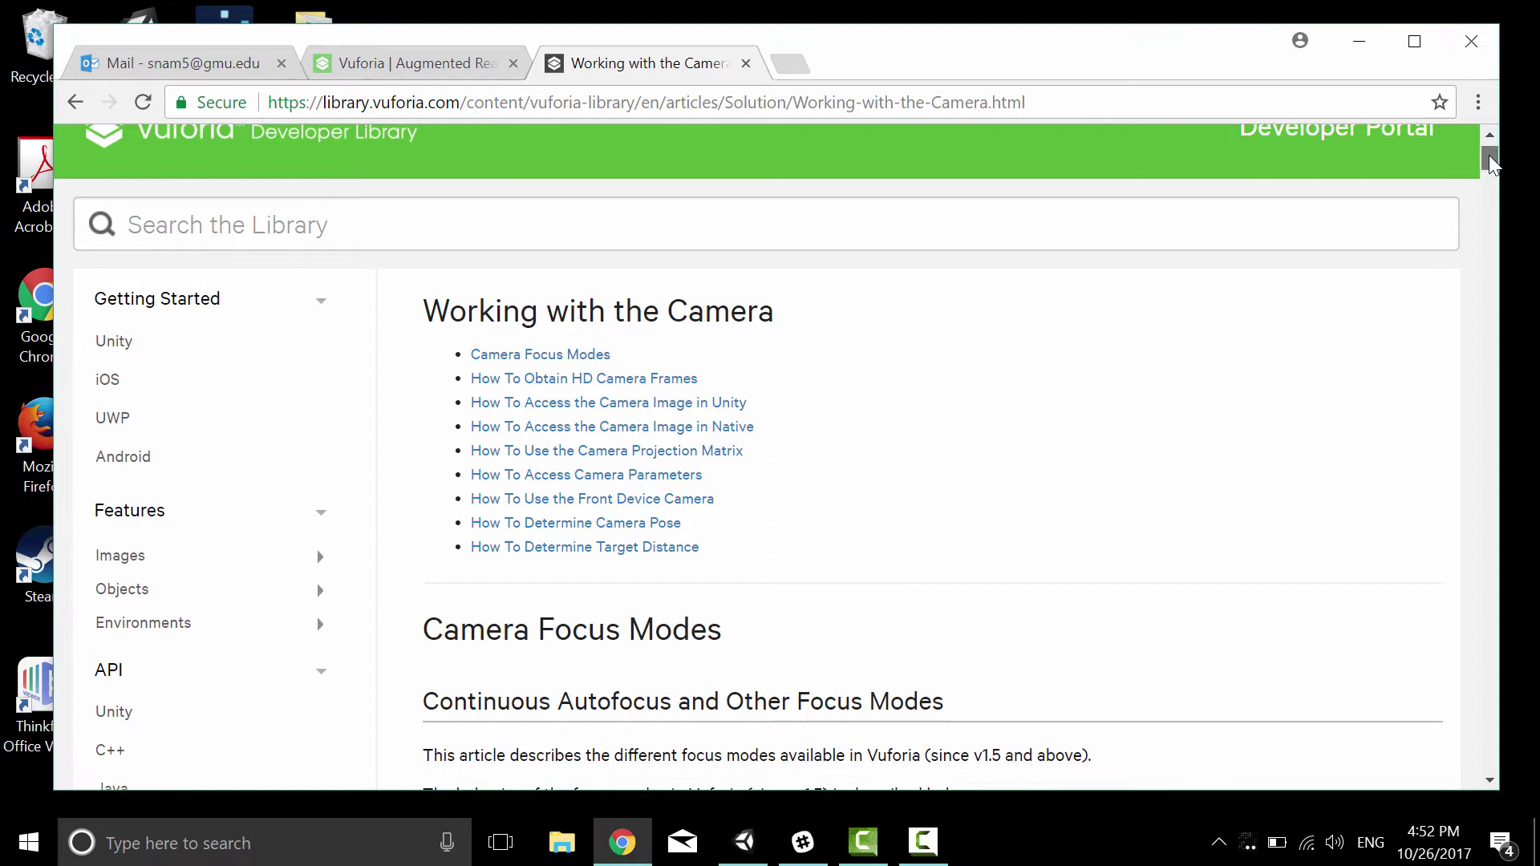
left_click_drag(1491, 156, 1491, 143)
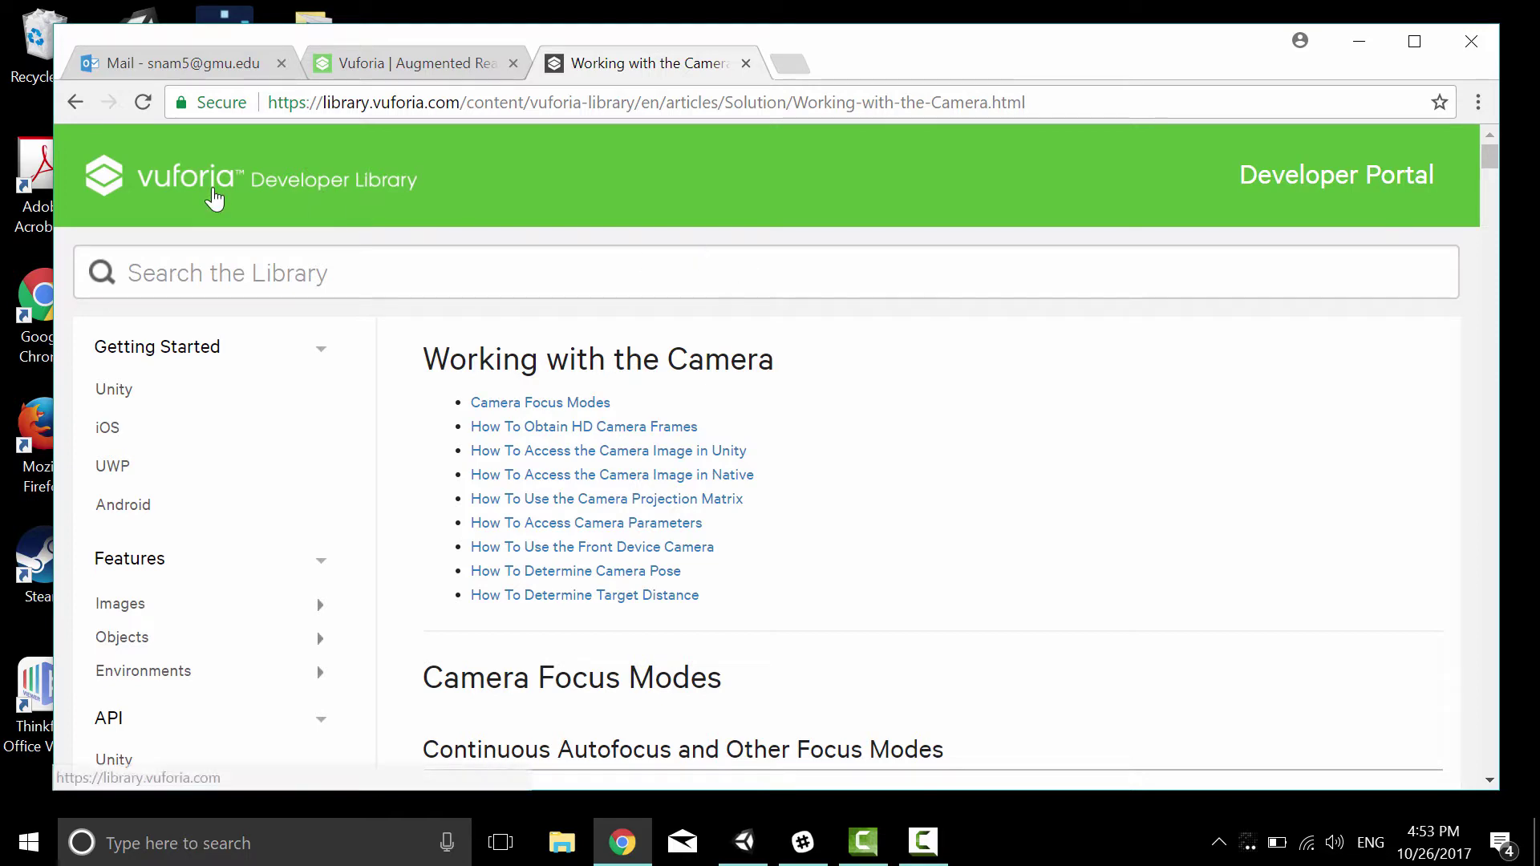
Browse from the camera article to the Developer Portal and back to the Library's Getting Started page
left_click(225, 199)
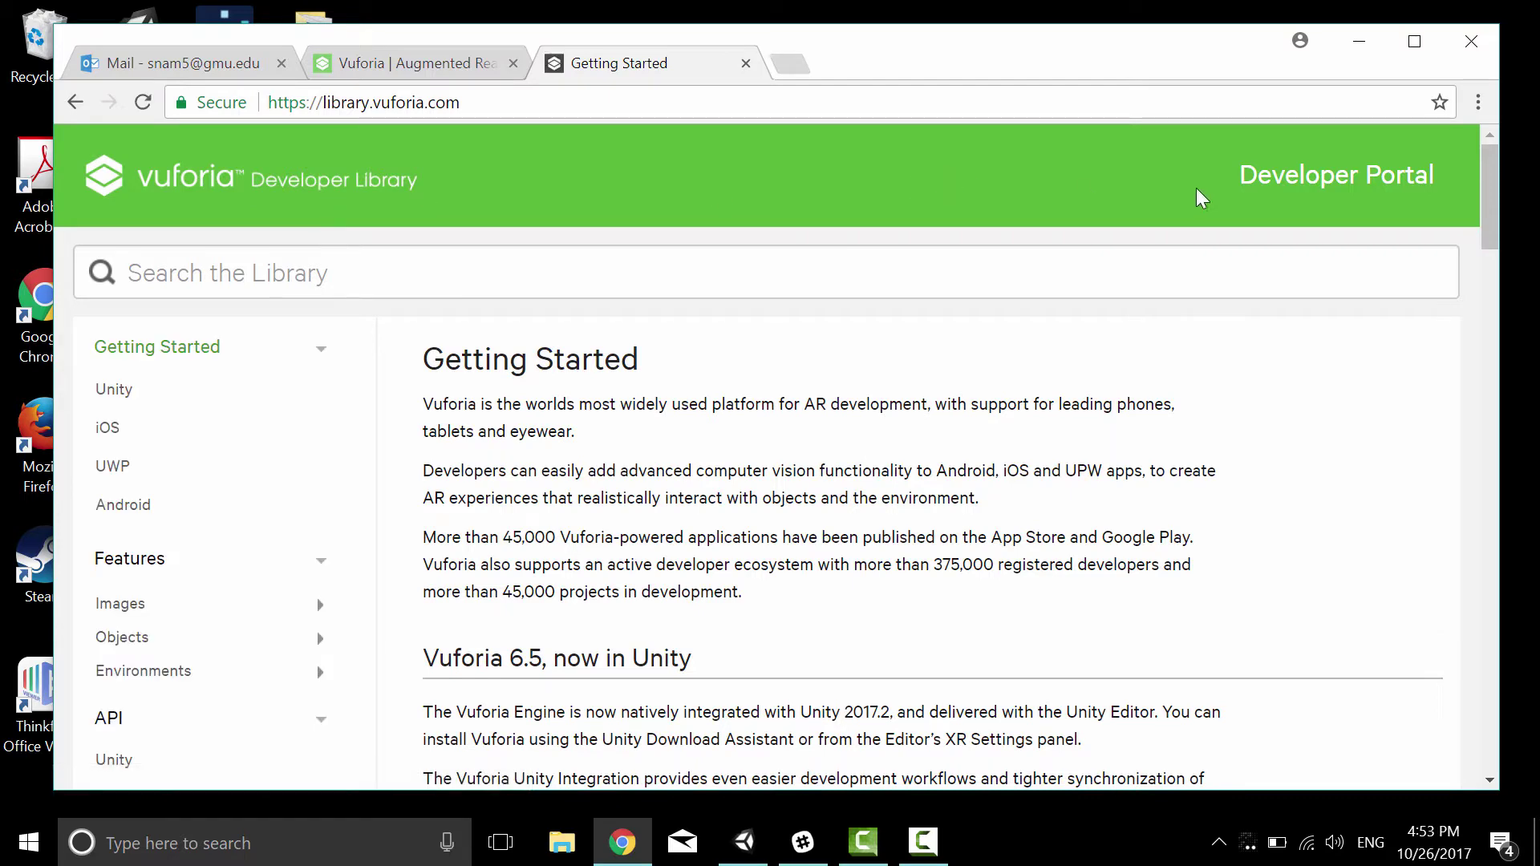
left_click(1245, 177)
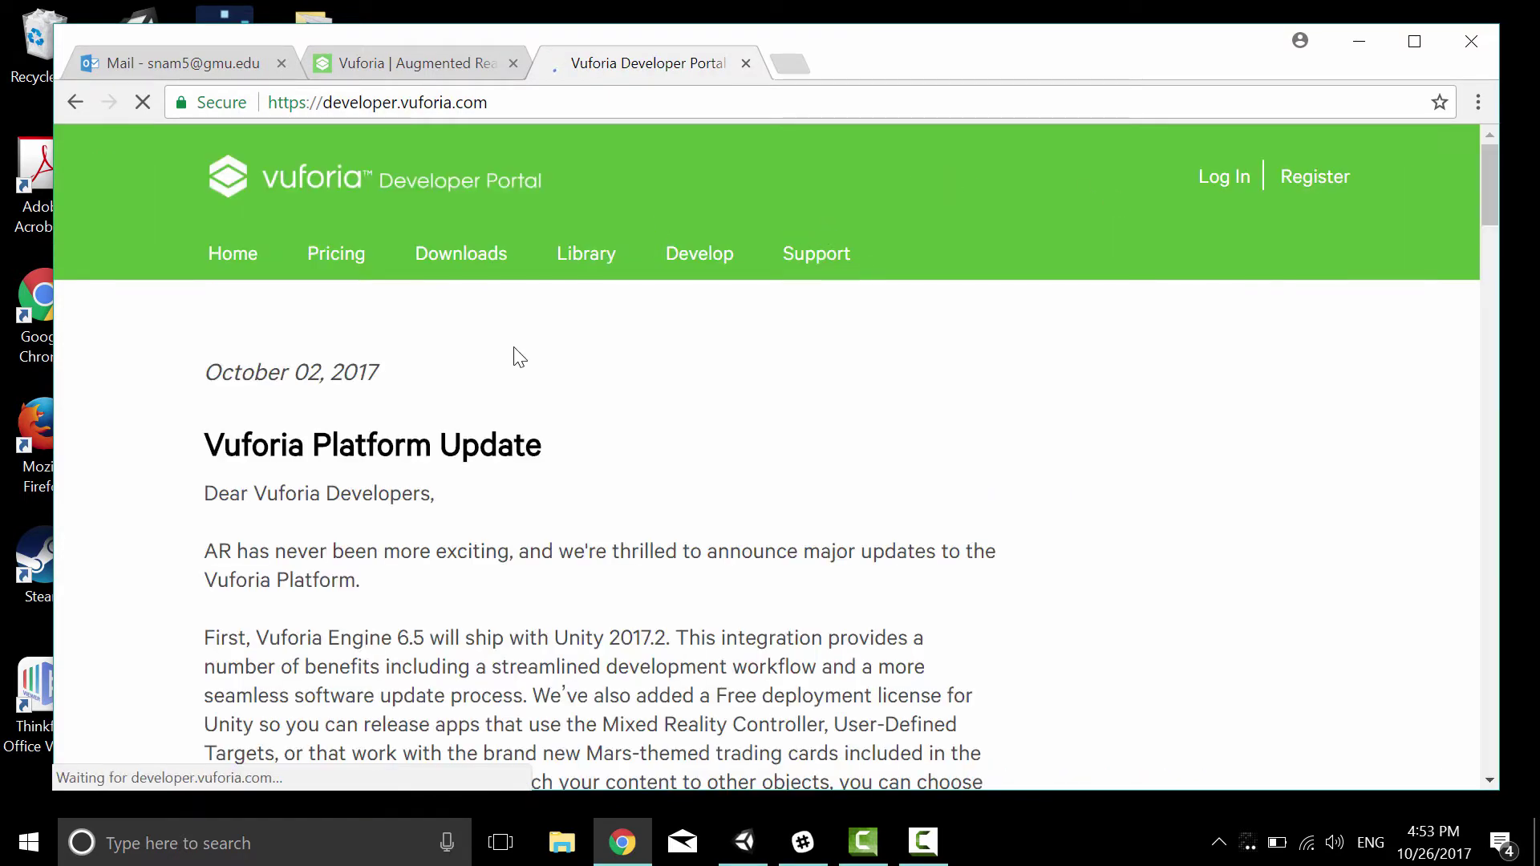
left_click(574, 255)
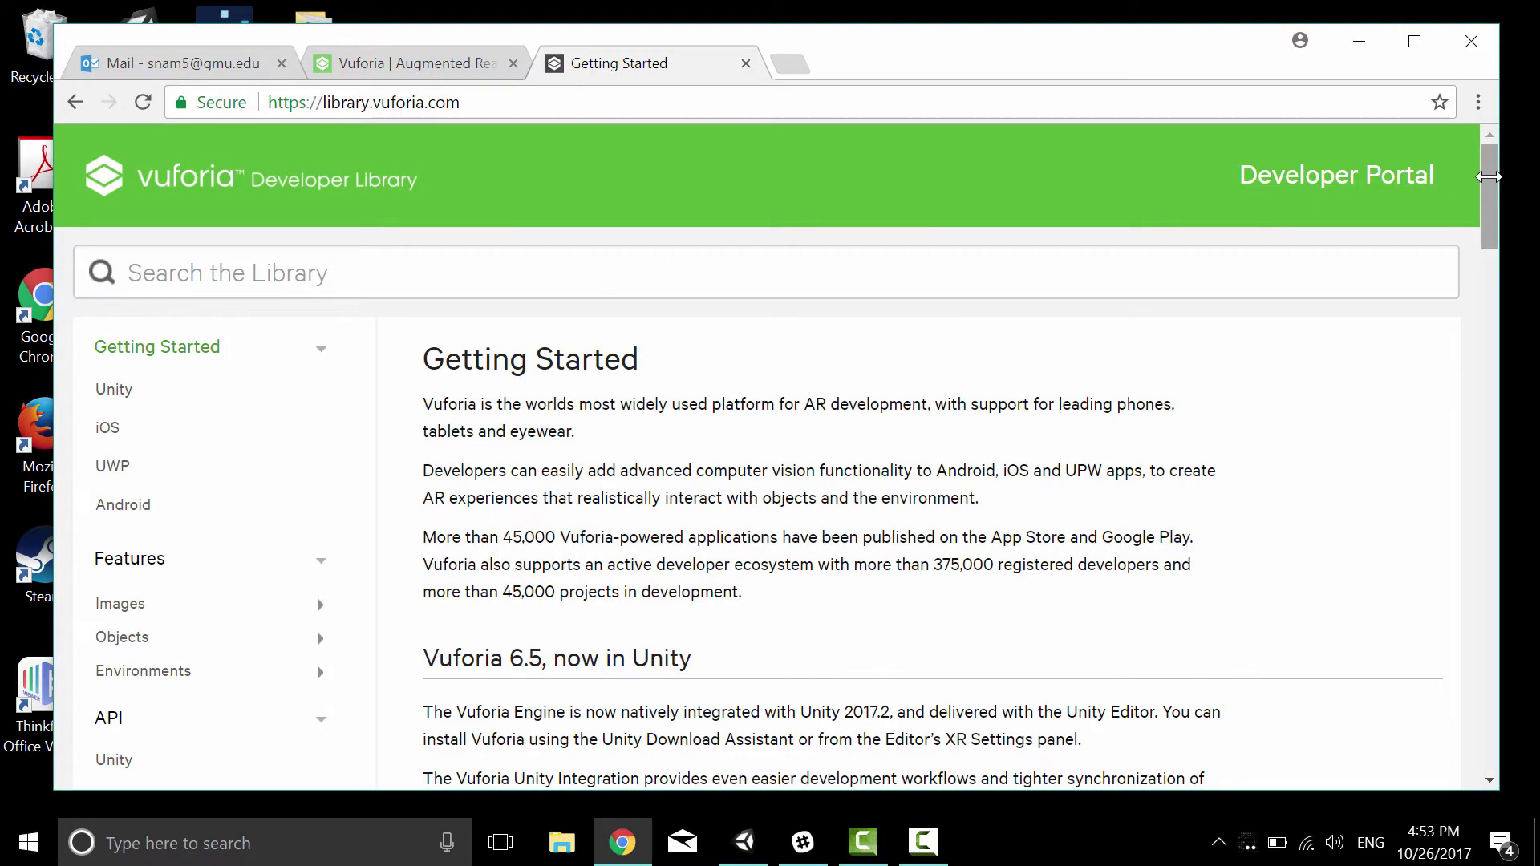
left_click_drag(1488, 177, 1488, 264)
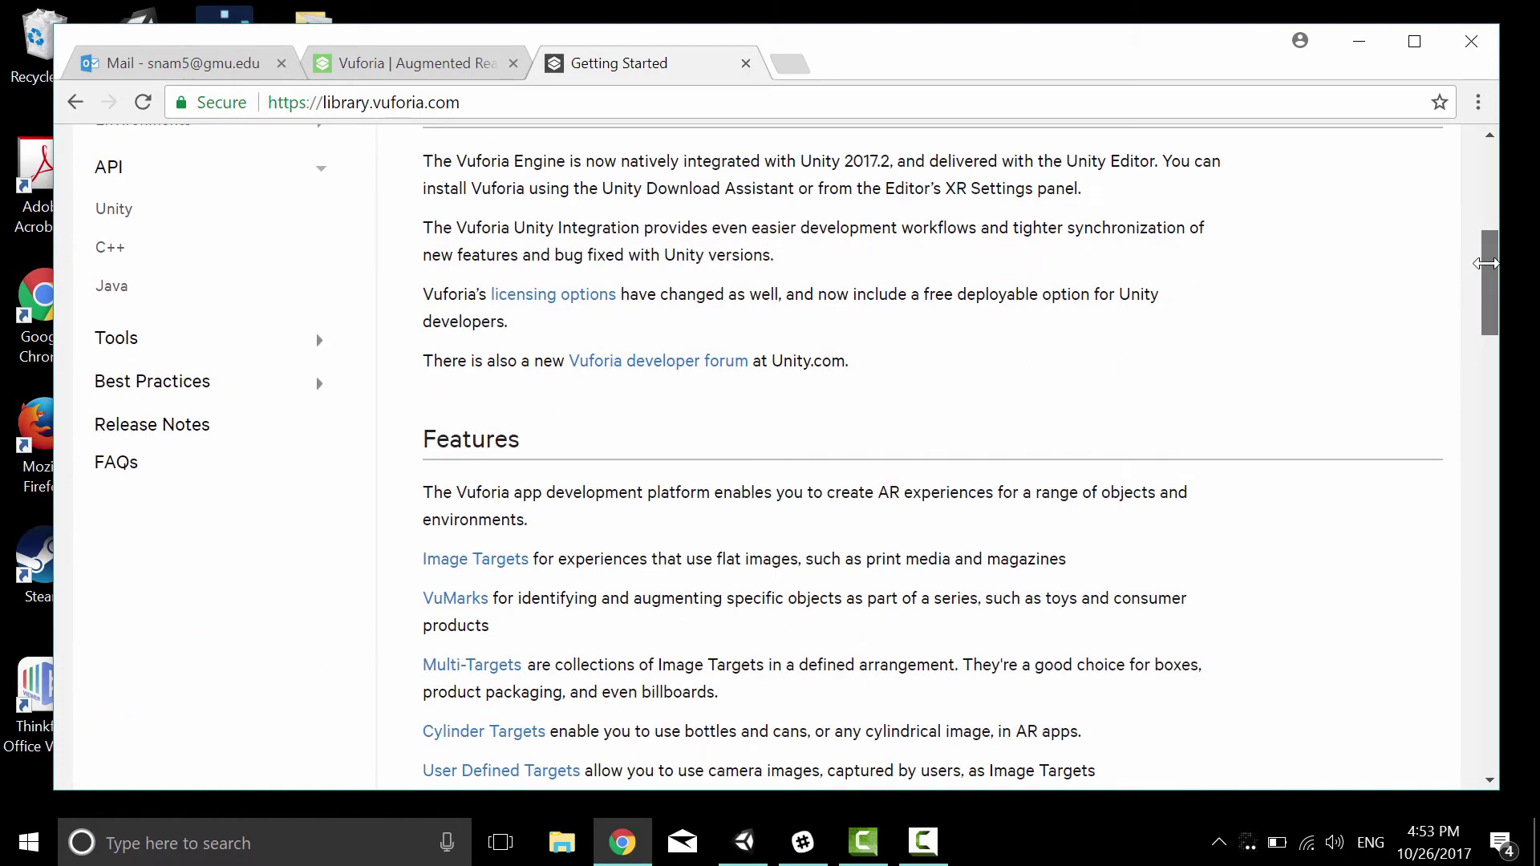
left_click_drag(1488, 261, 1505, 160)
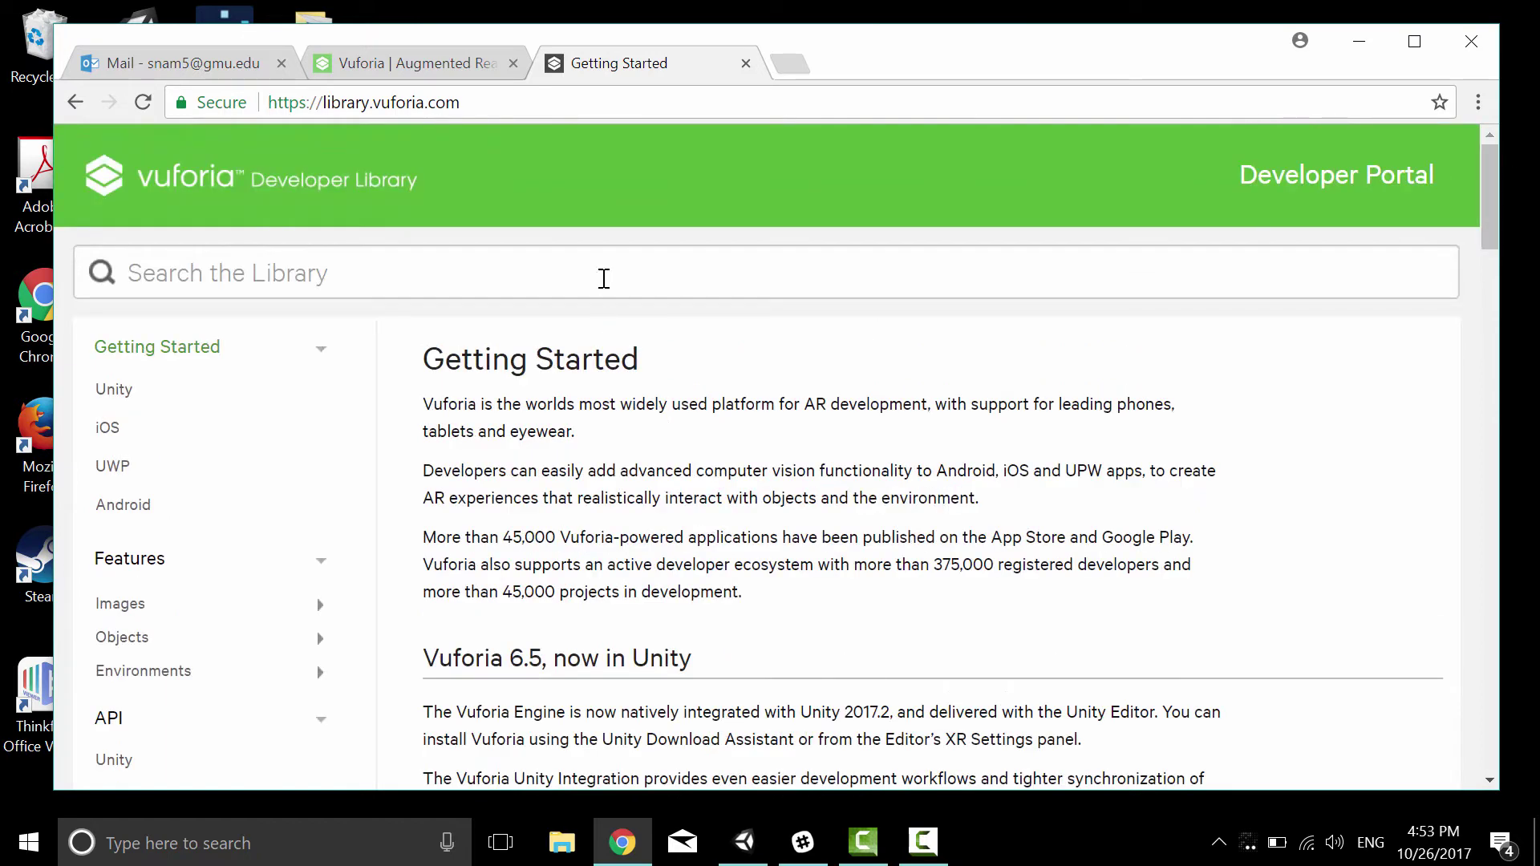
Search the library for 'camera focus mode' and open the 'Working with the Camera' result
left_click(604, 278)
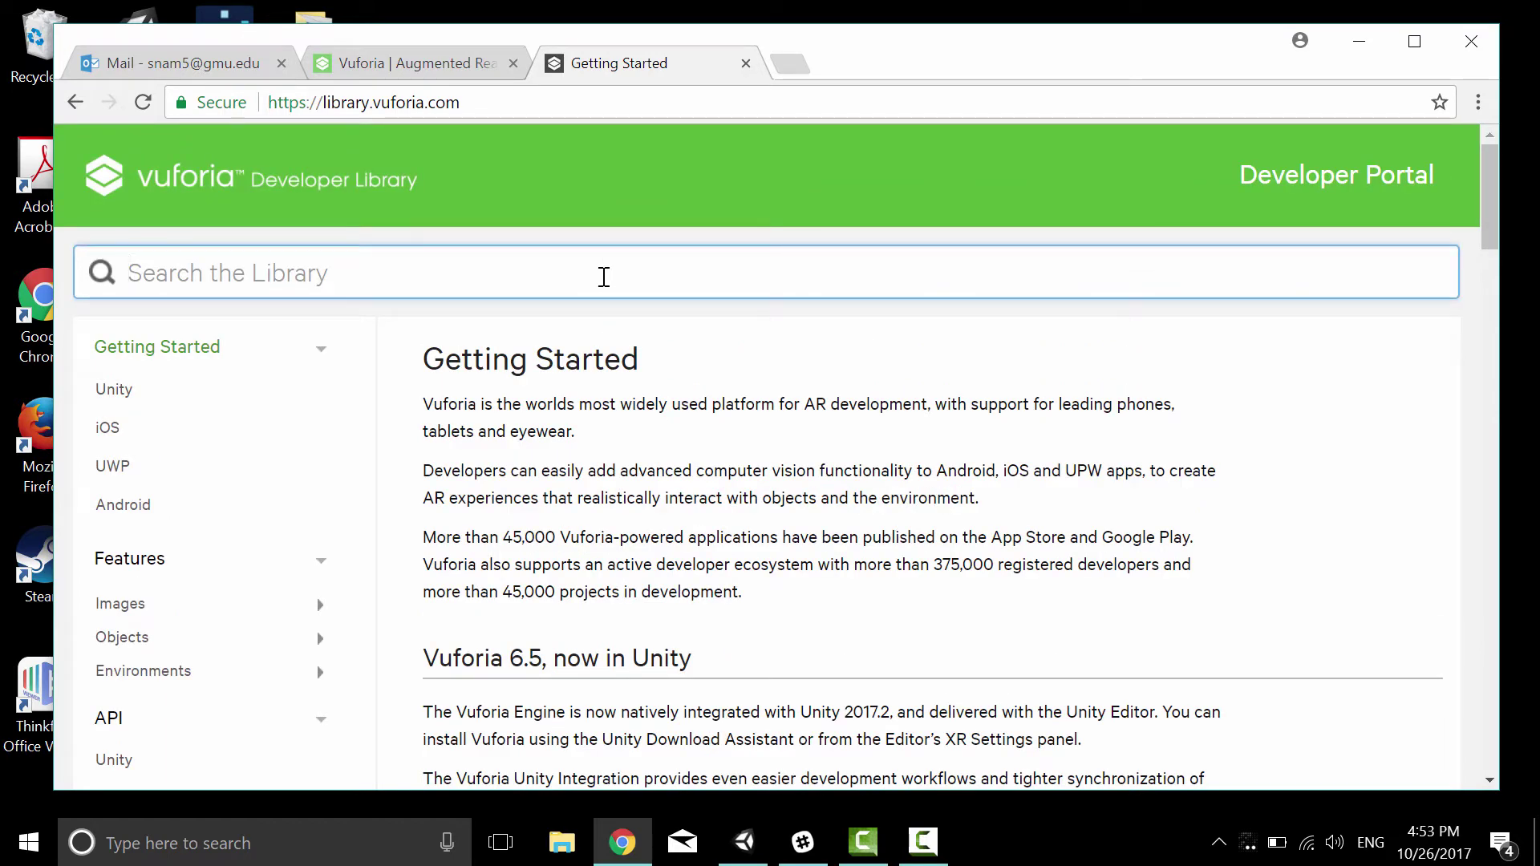
type("cam")
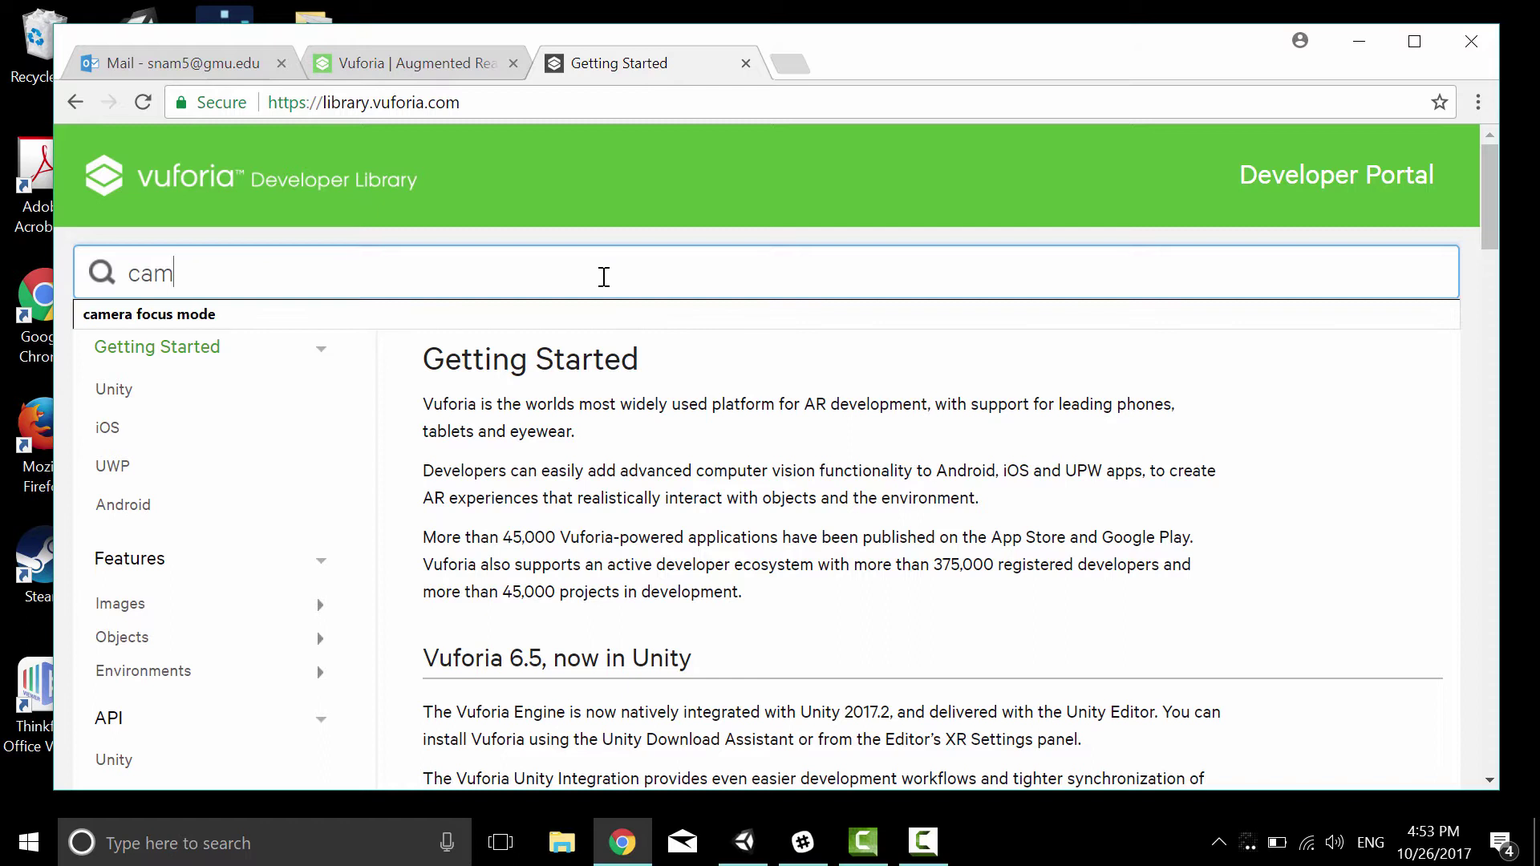
type("era focu")
type("s mode")
key("Return")
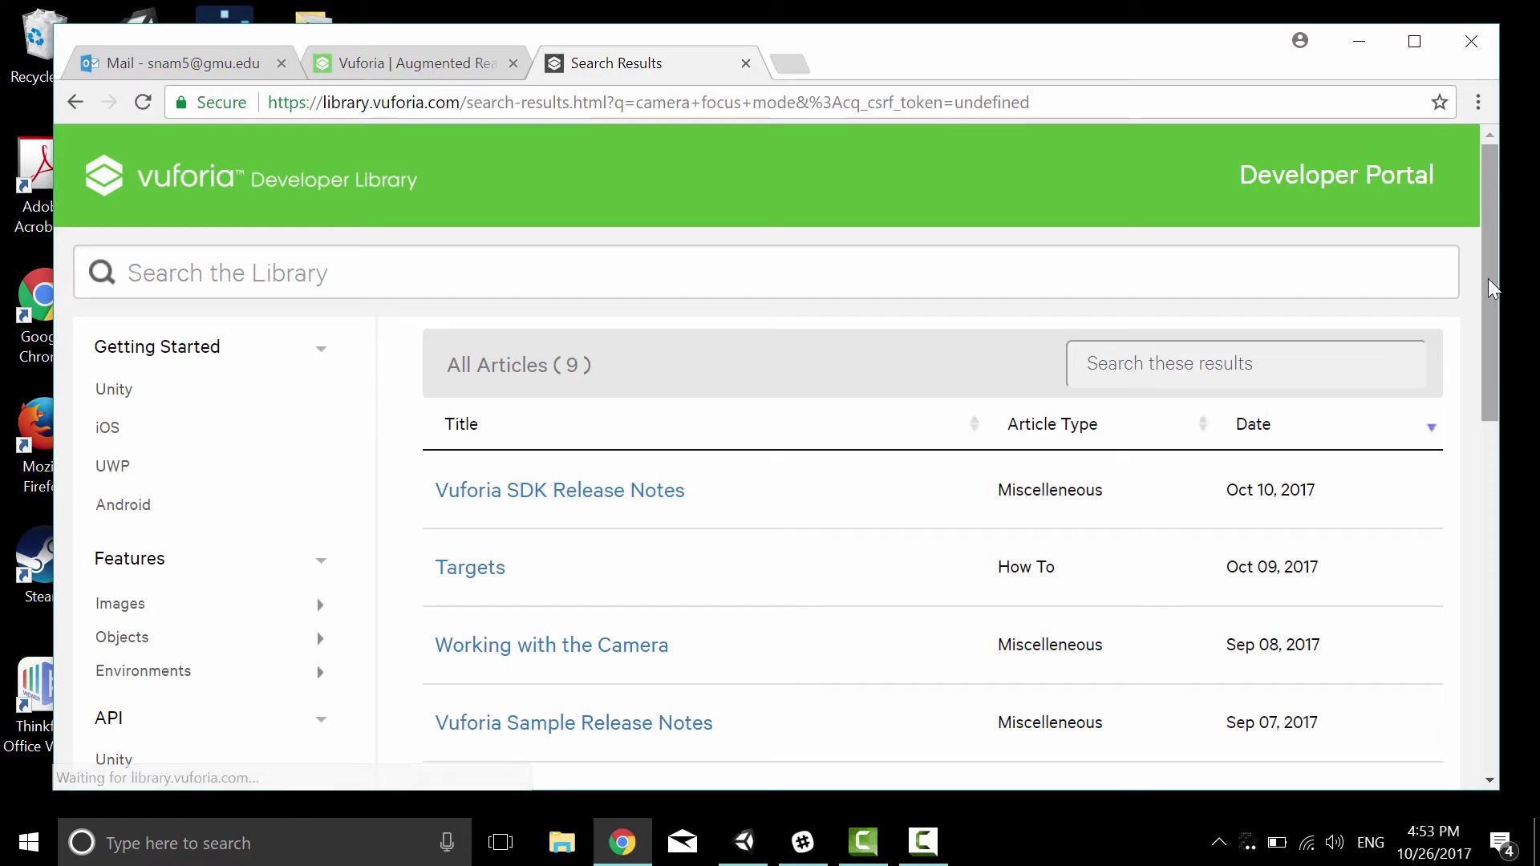
left_click_drag(1489, 277, 1493, 357)
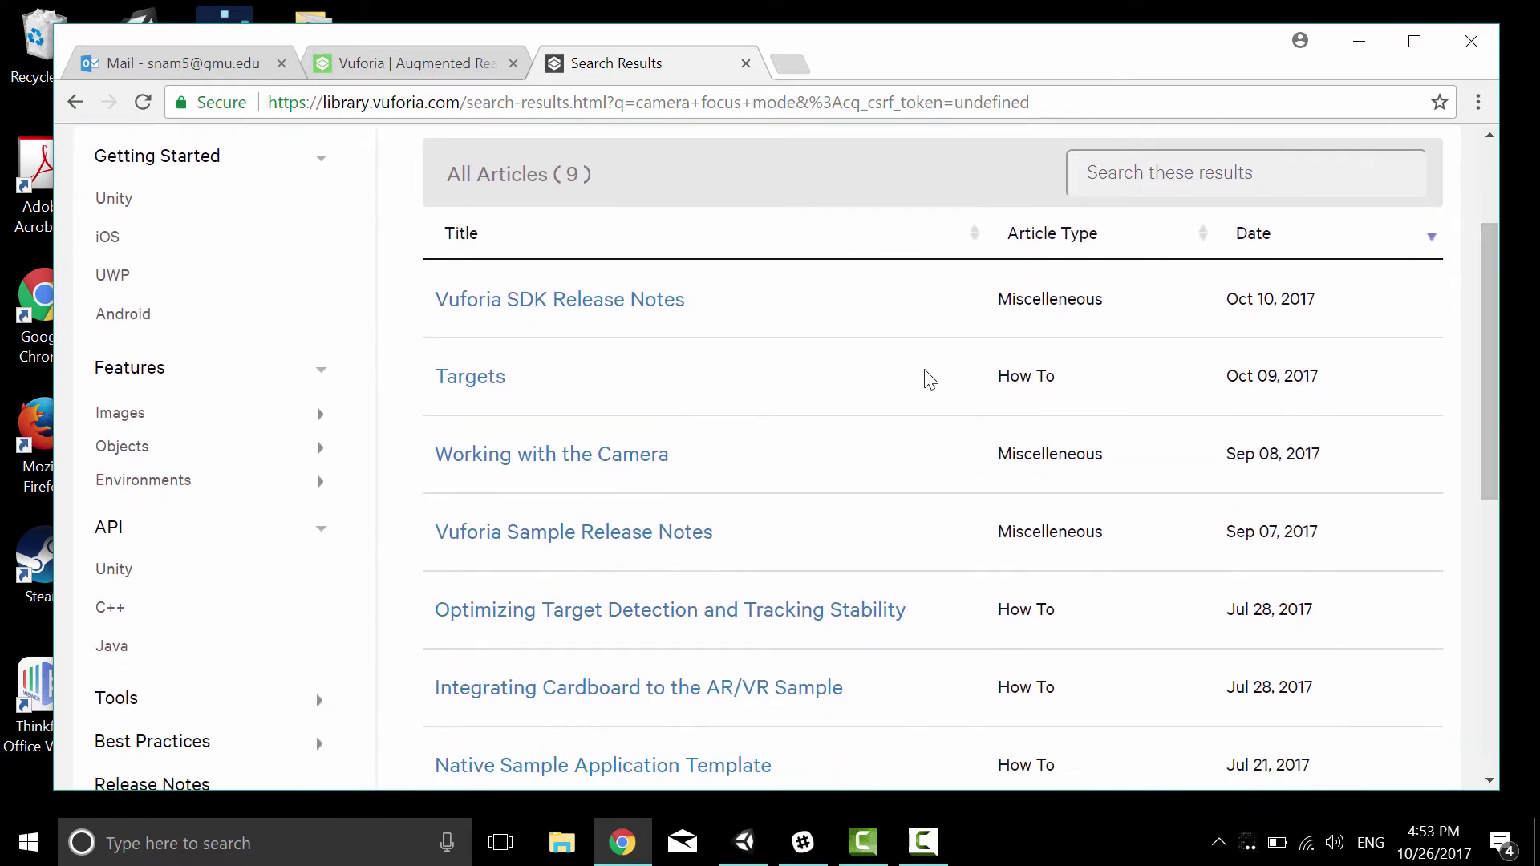
left_click(612, 471)
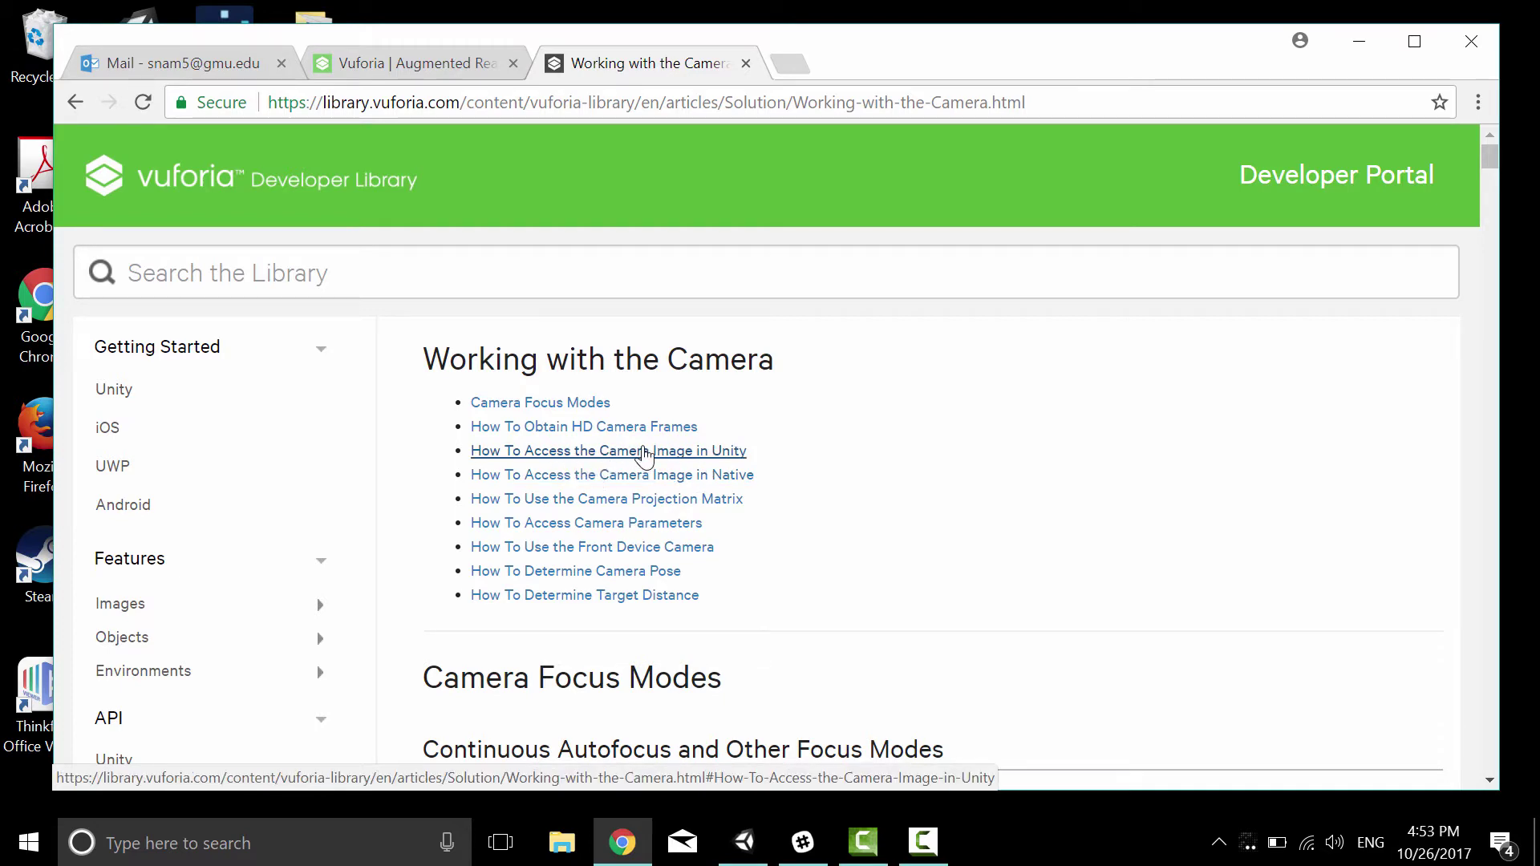
Jump to the 'How To Access the Camera Image in Unity' section of the article
left_click(646, 451)
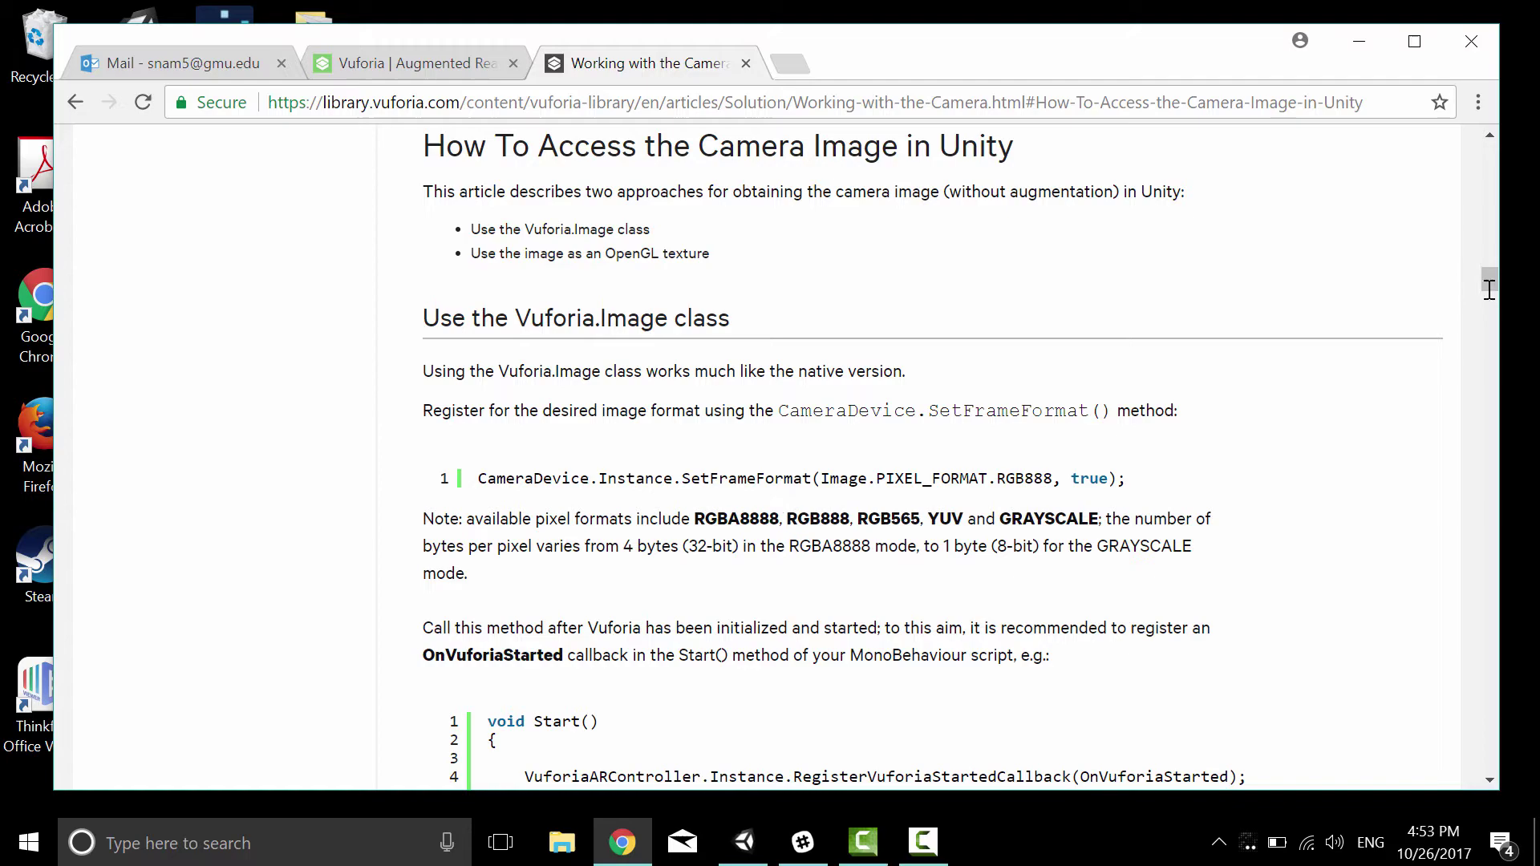
mouse_move(1488, 290)
left_mouse_down()
mouse_move(1489, 406)
mouse_move(1491, 288)
left_mouse_up()
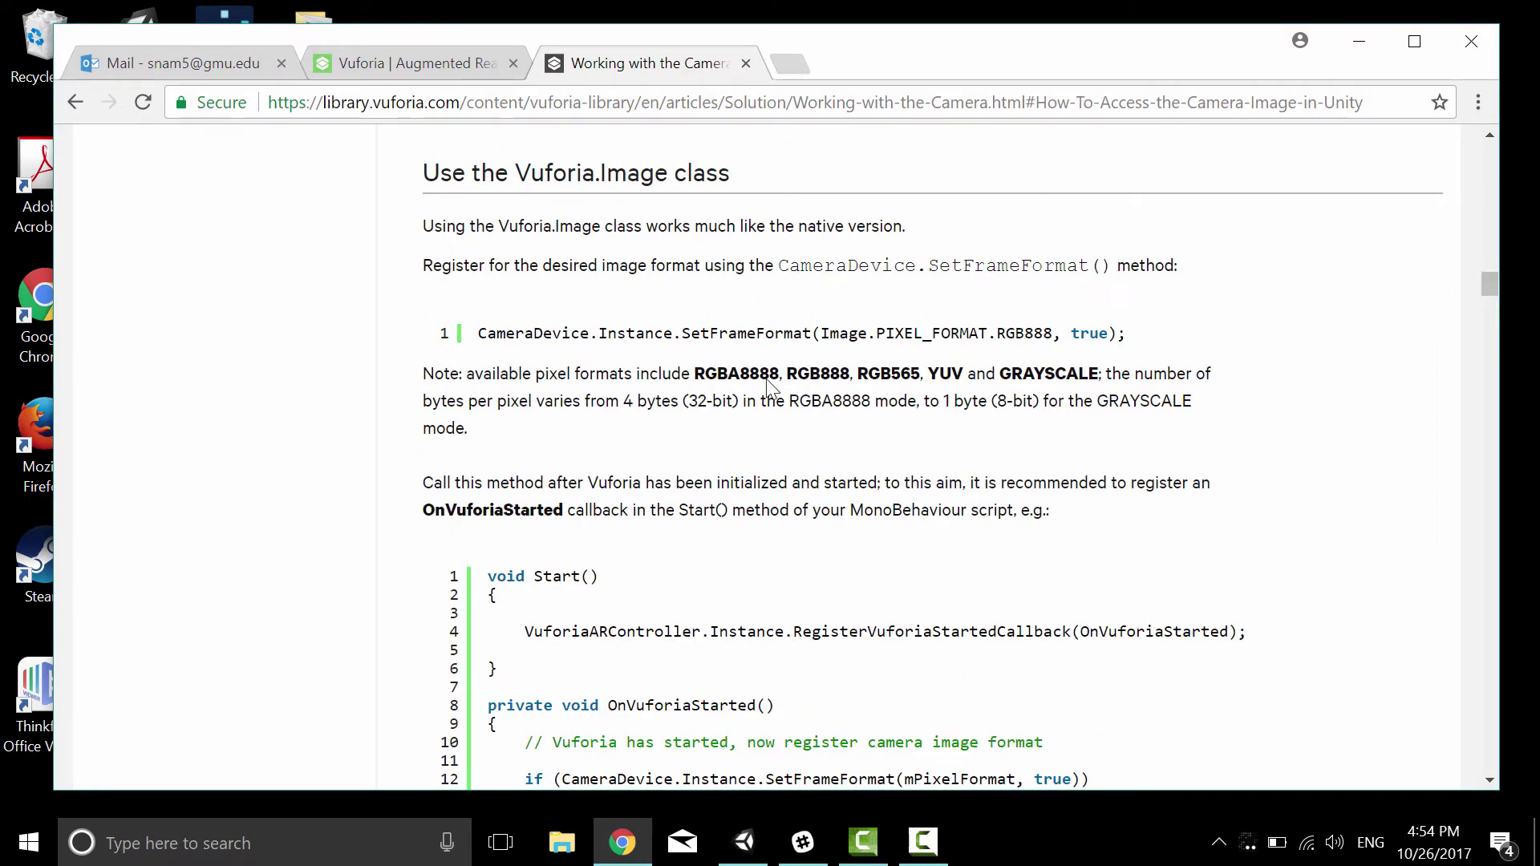
Minimize the browser and extract CameraFocusController.cs from CameraFocusController_0.zip onto the desktop
left_click(1351, 50)
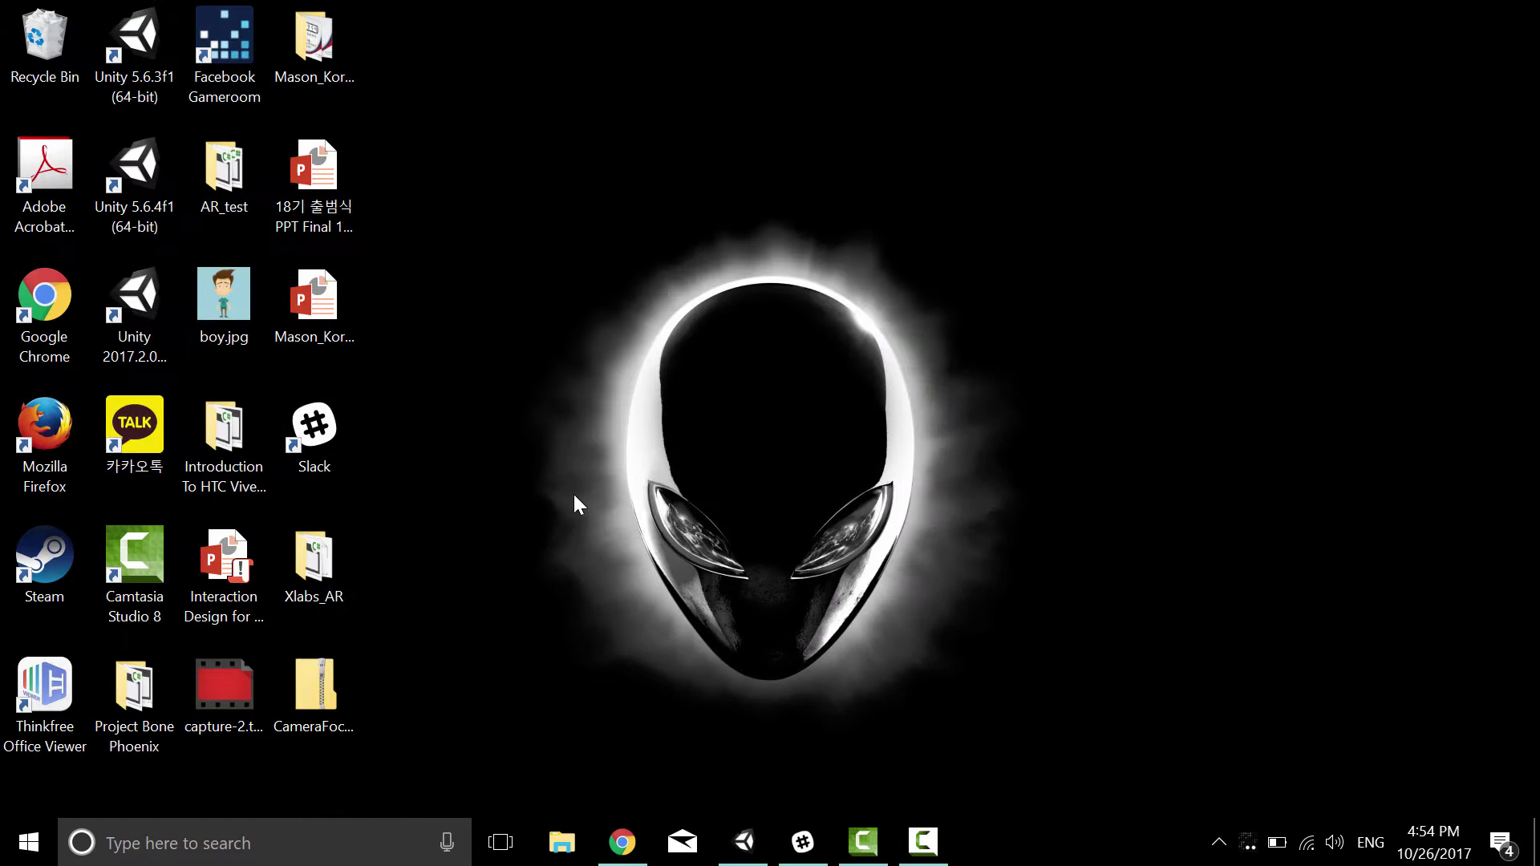
left_click(308, 698)
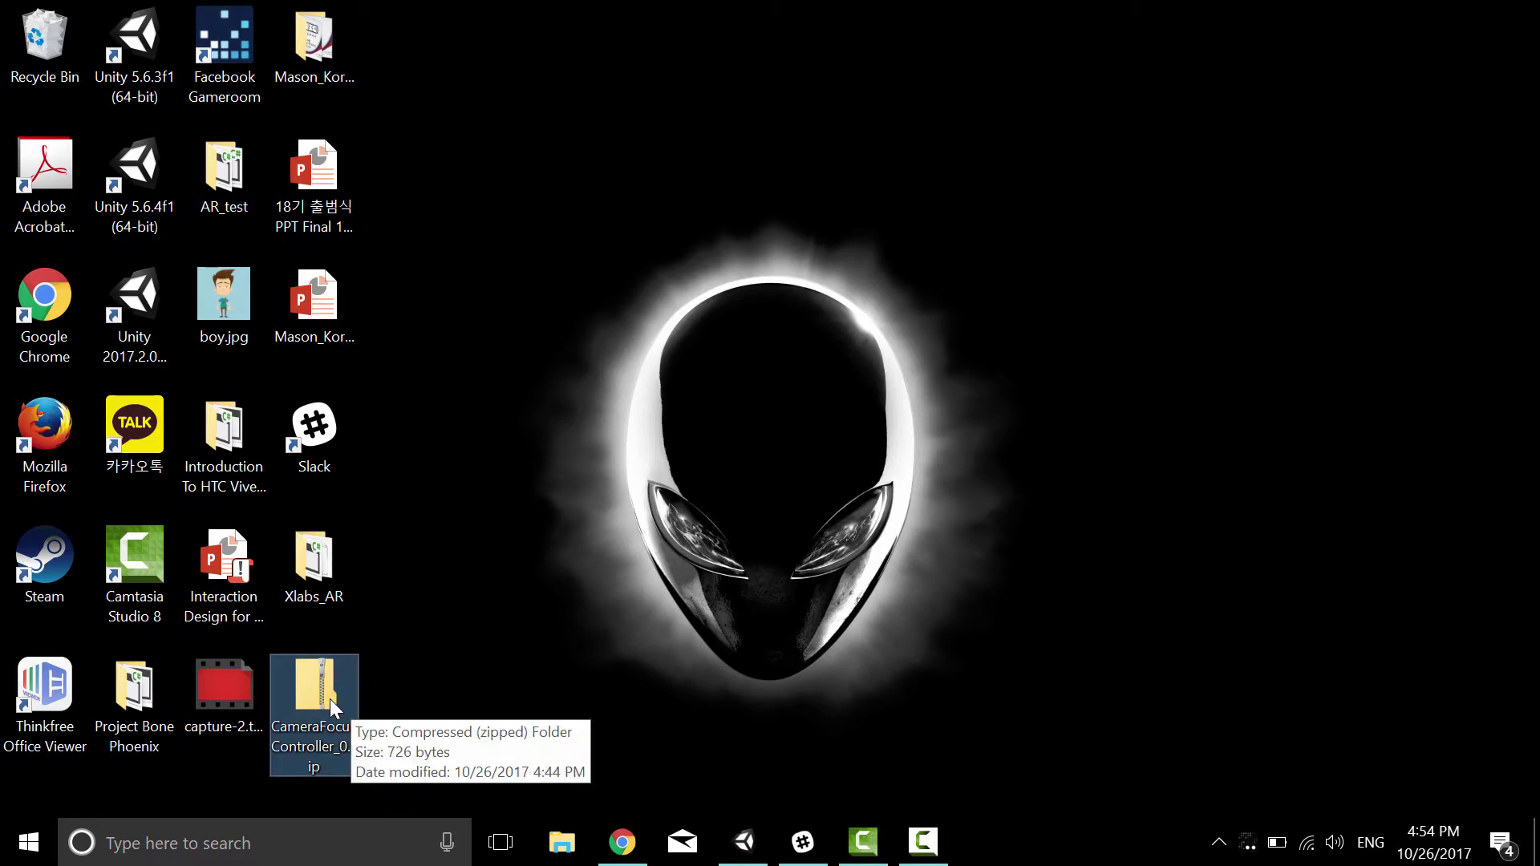
double_click(323, 699)
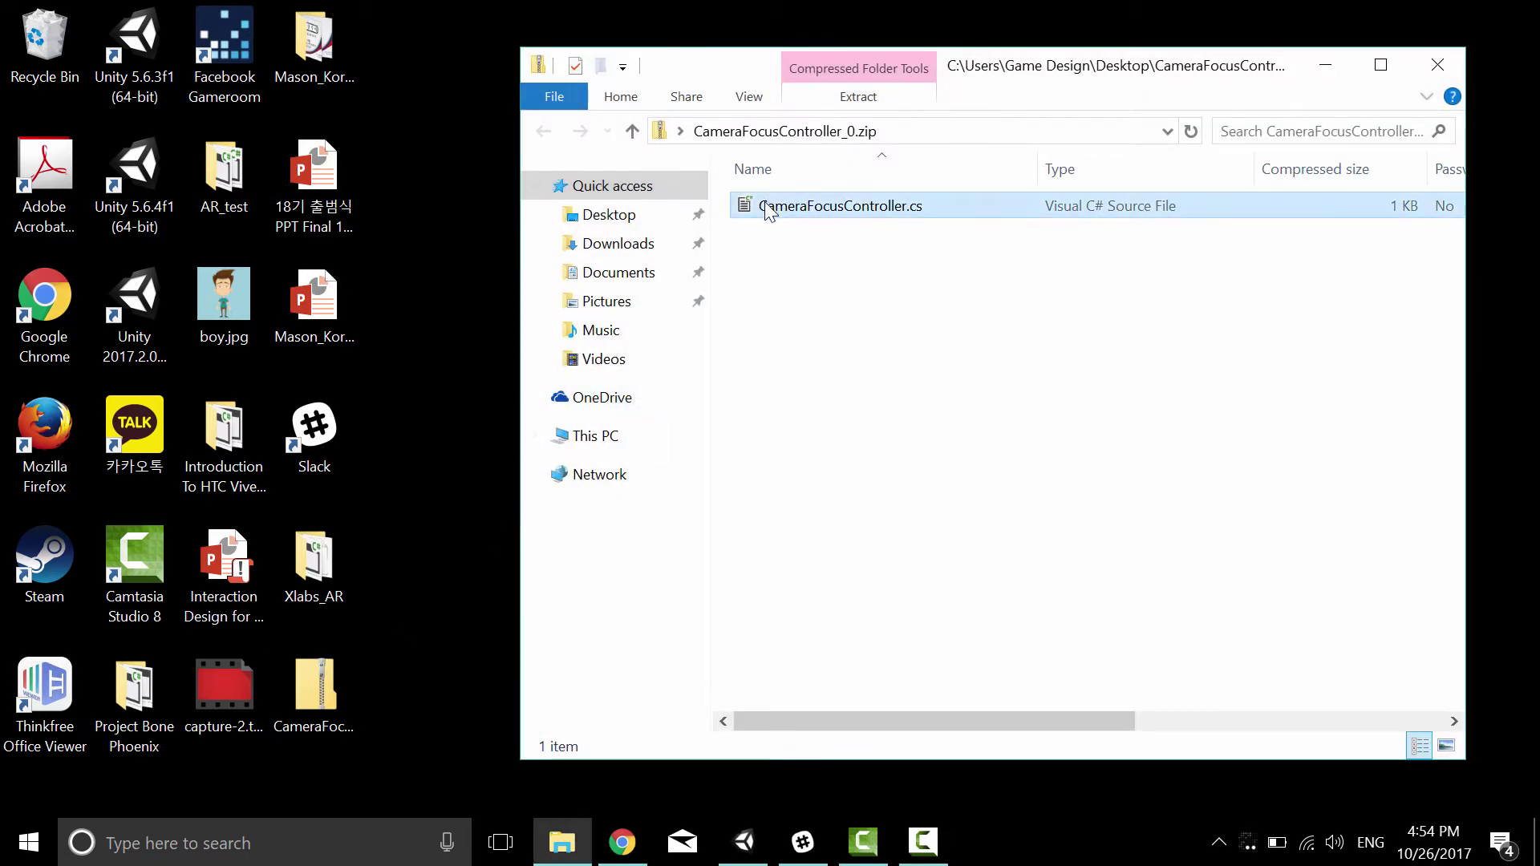
left_click_drag(771, 205, 452, 302)
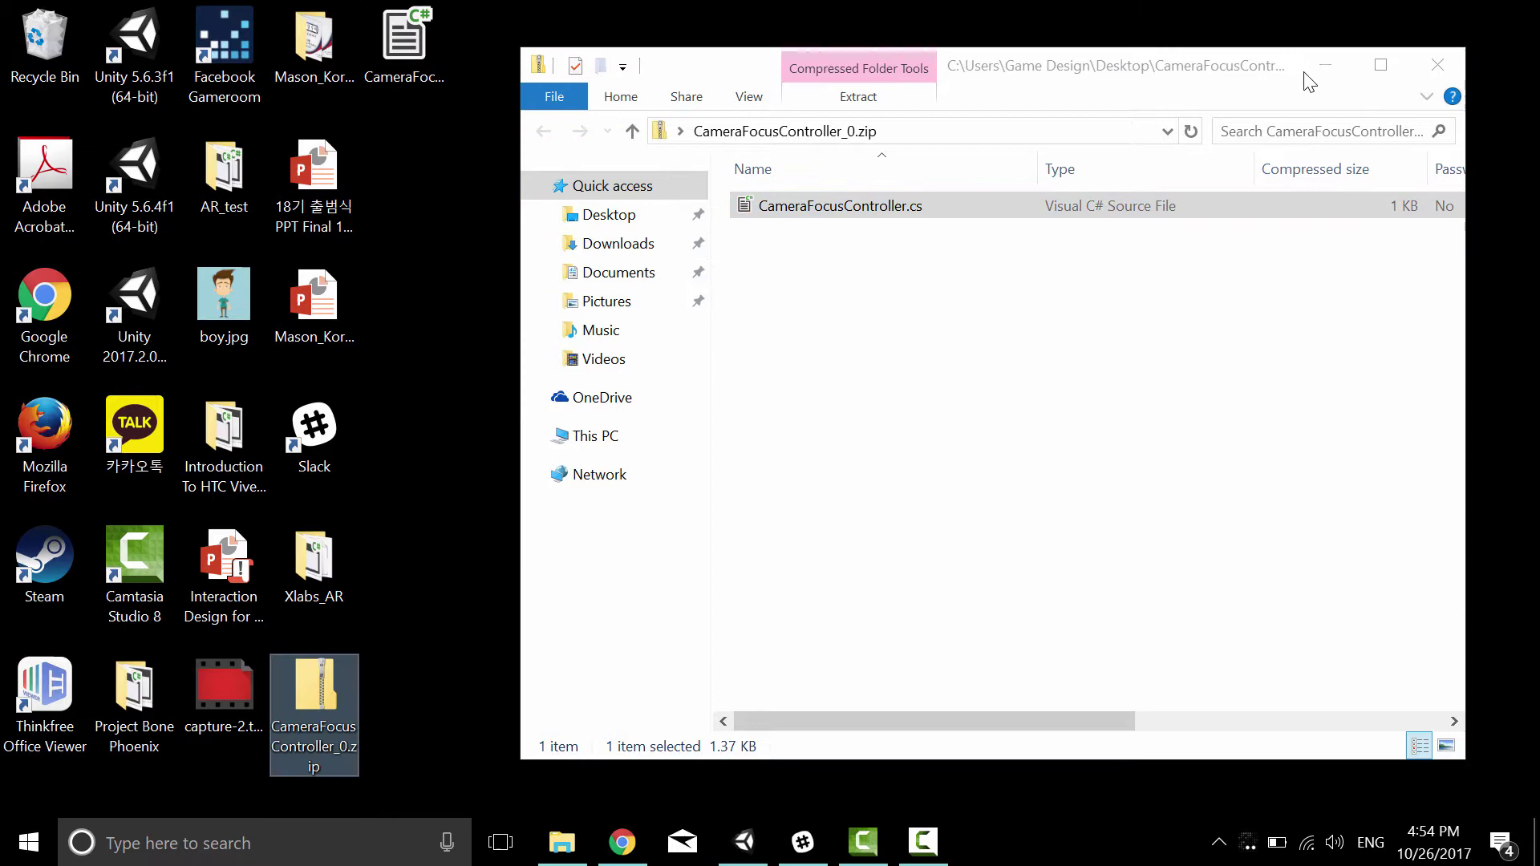
left_click(1323, 65)
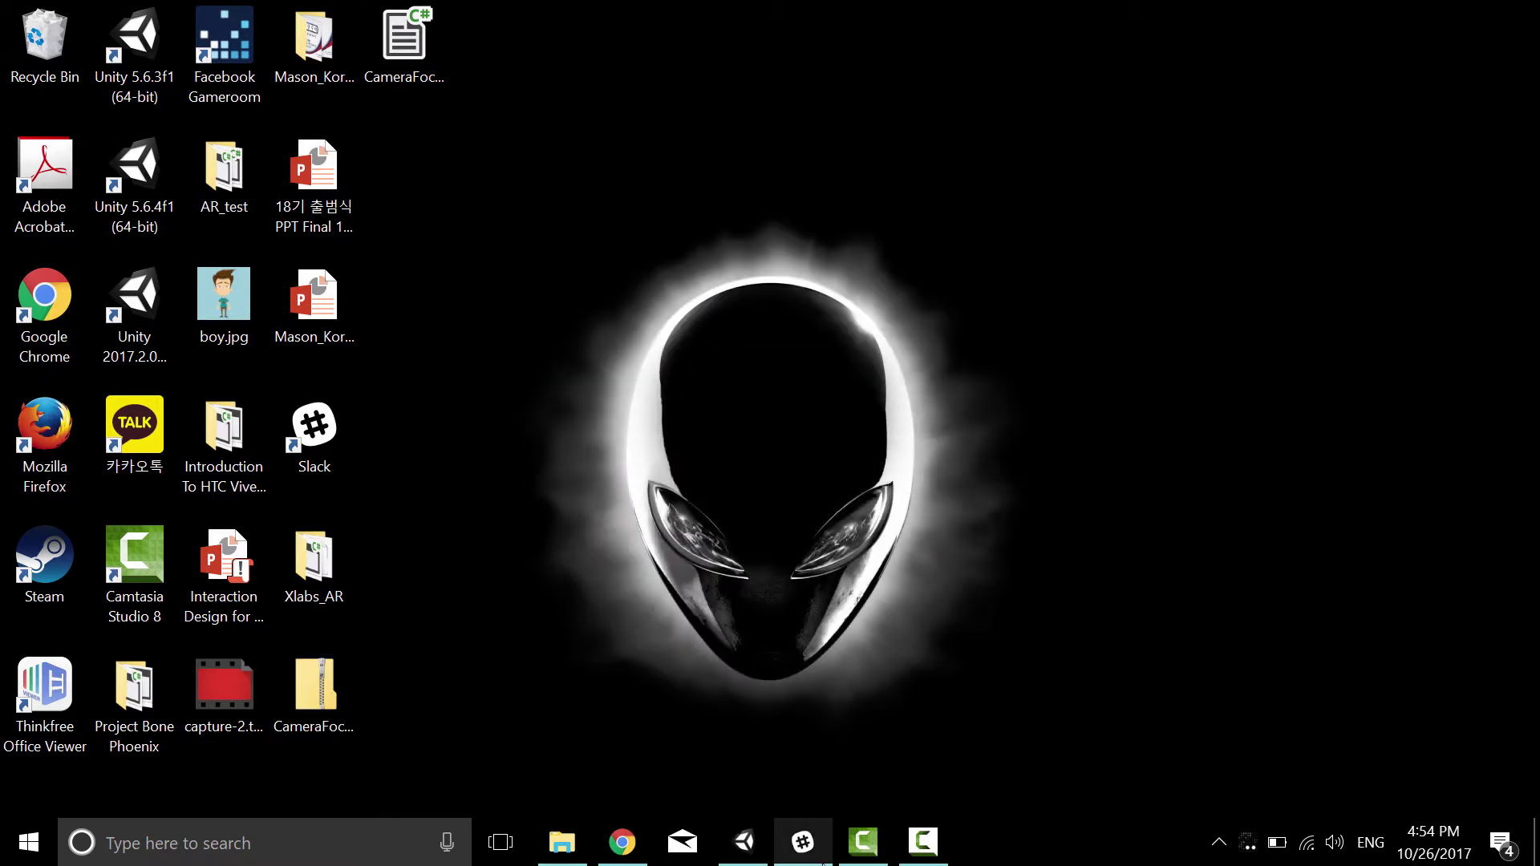
left_click(806, 850)
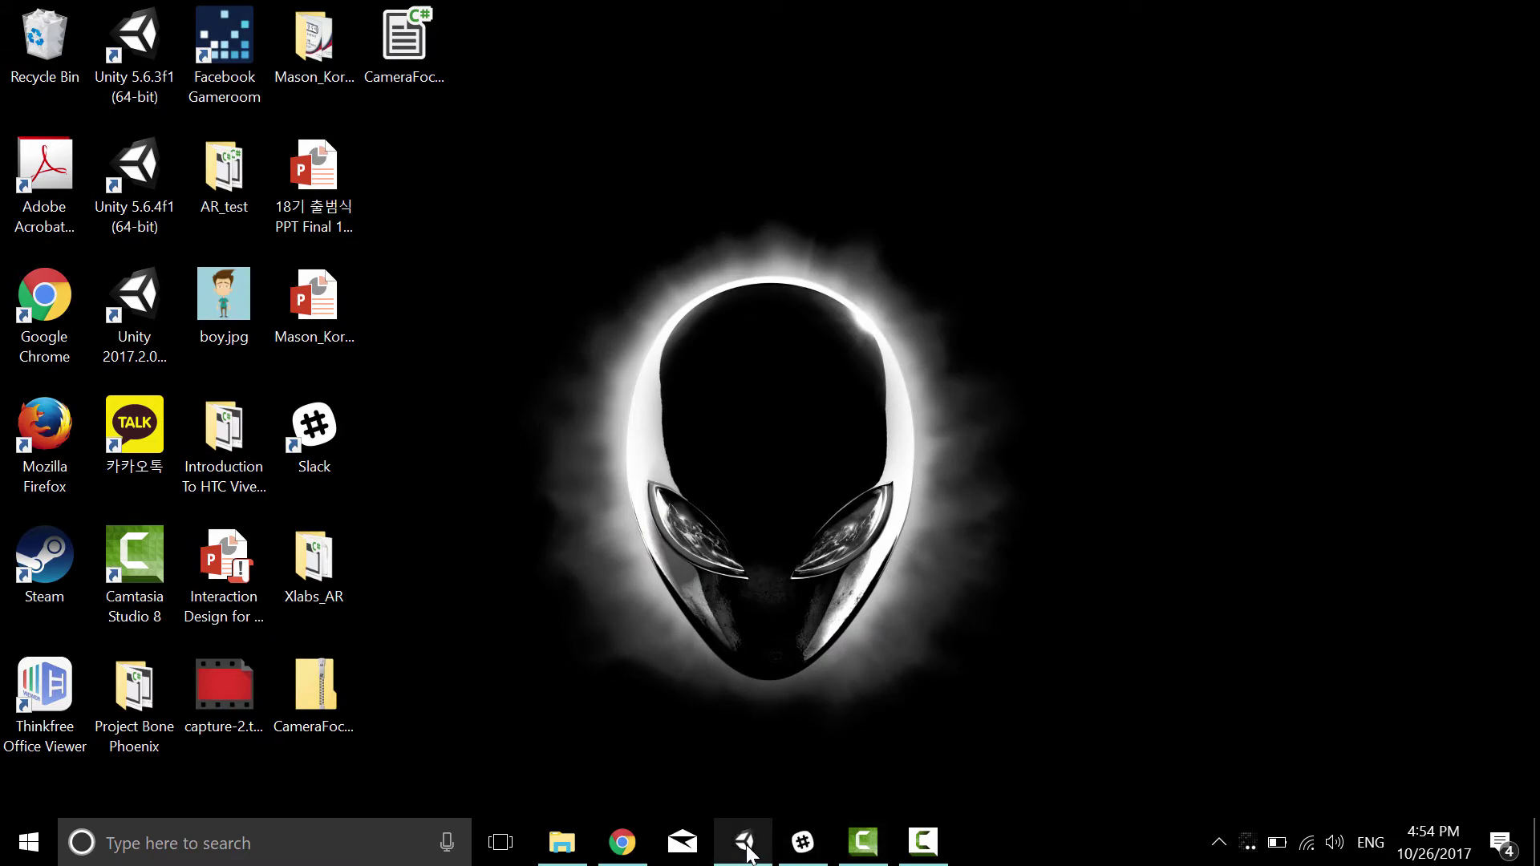
Restore Unity, inspect ARCamera's components, and move the editor aside to expose the desktop
left_click(746, 847)
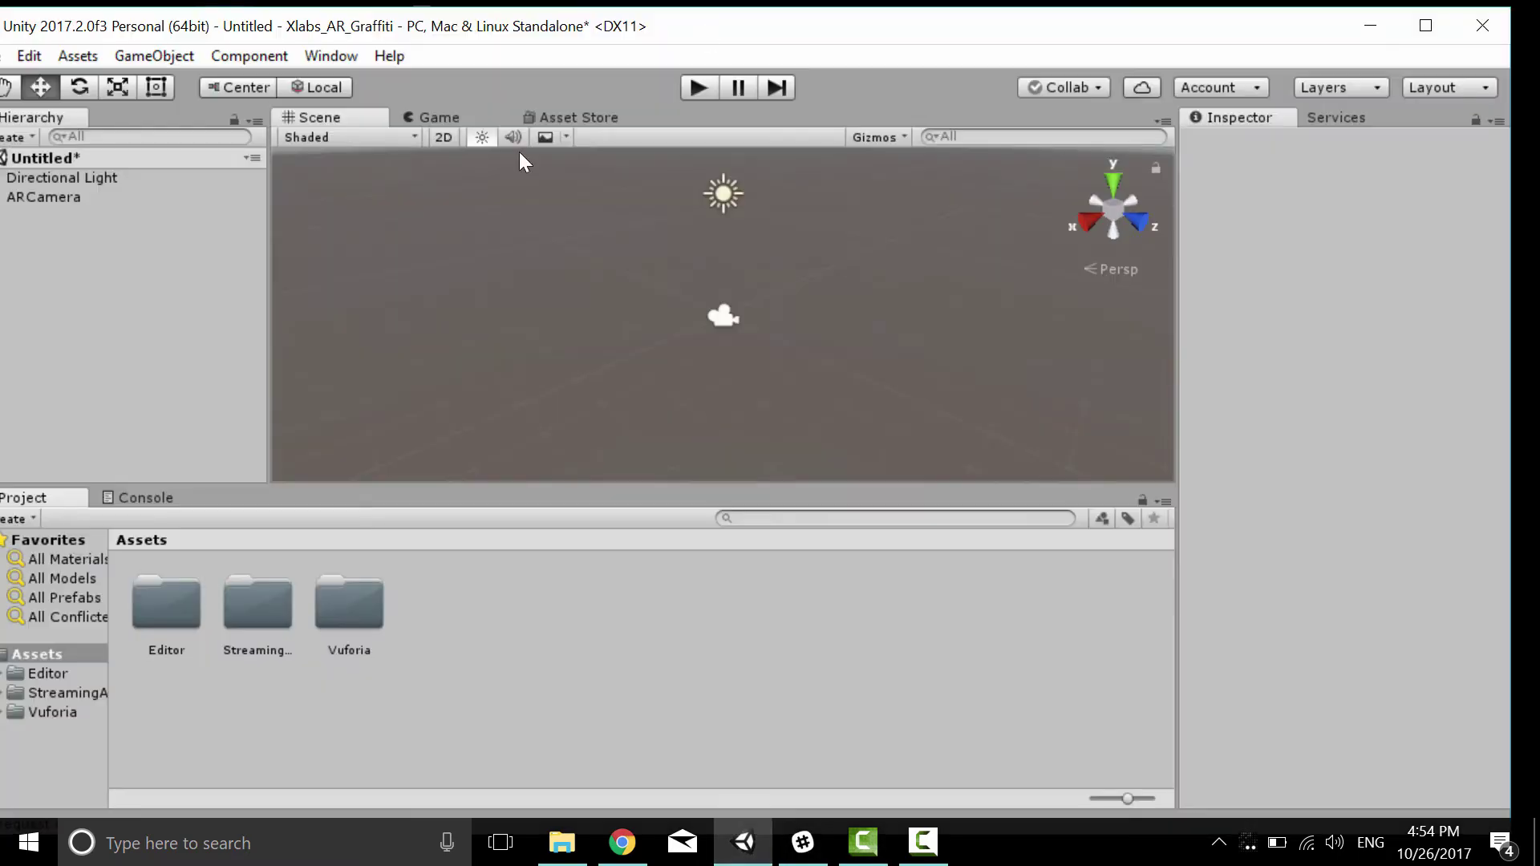
left_click_drag(125, 27, 252, 29)
left_click(110, 203)
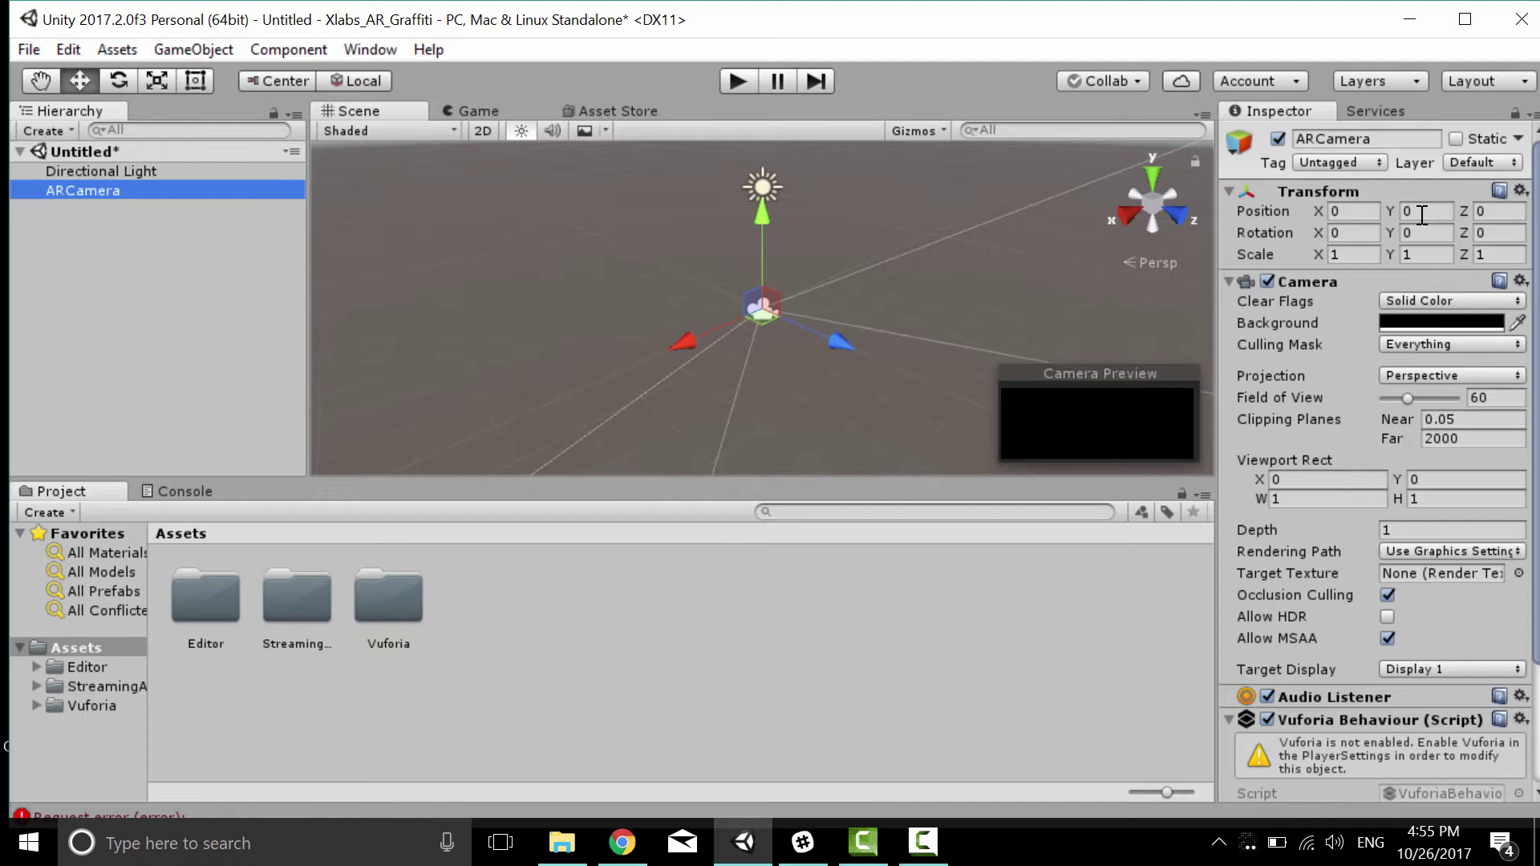
left_click_drag(1335, 36, 1323, 37)
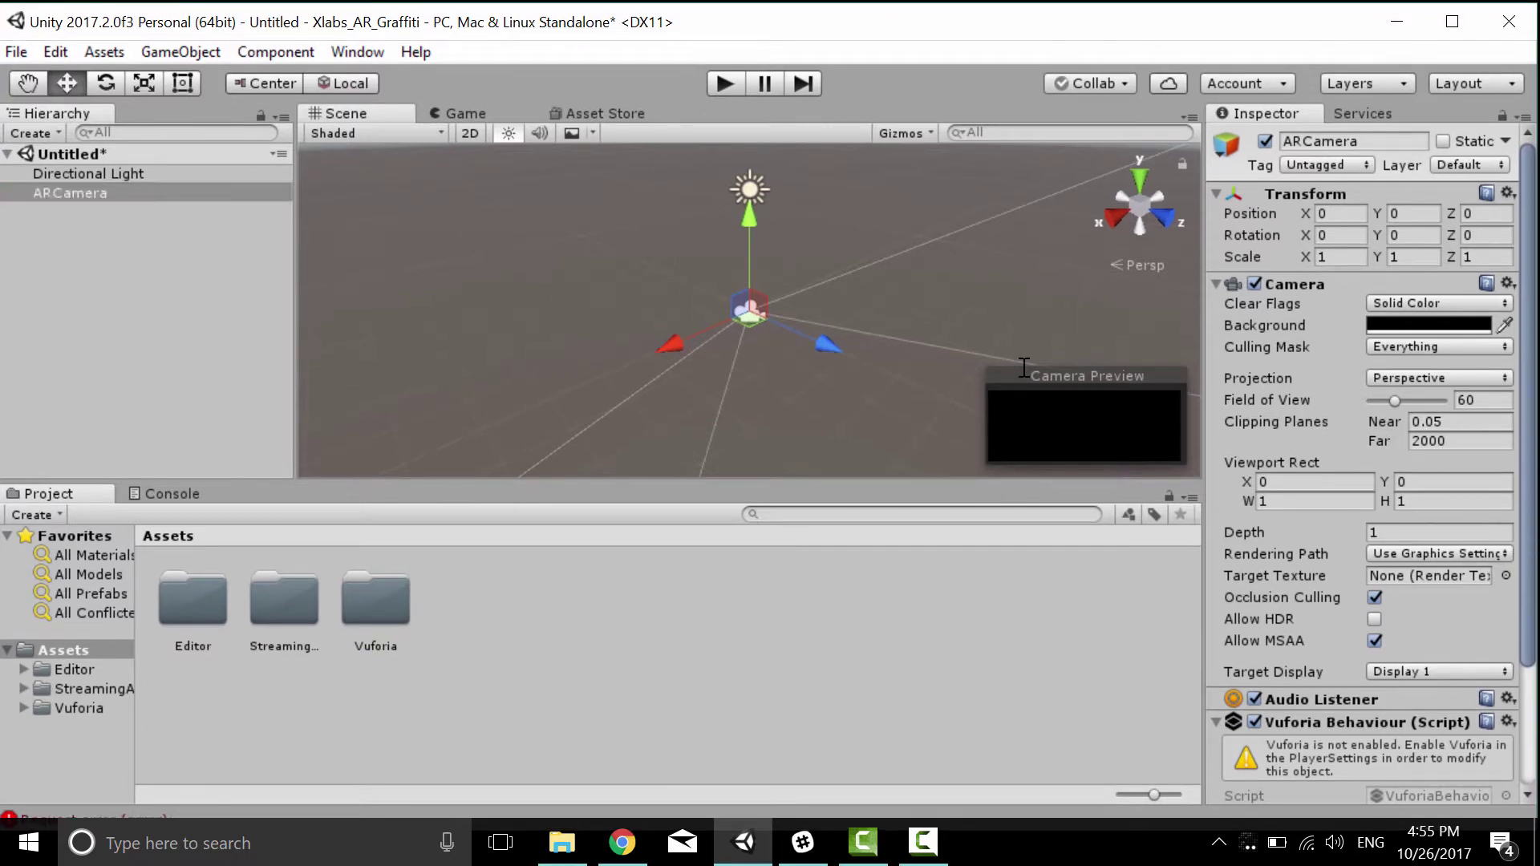
mouse_move(1533, 552)
left_mouse_down()
mouse_move(1533, 610)
mouse_move(1534, 551)
left_mouse_up()
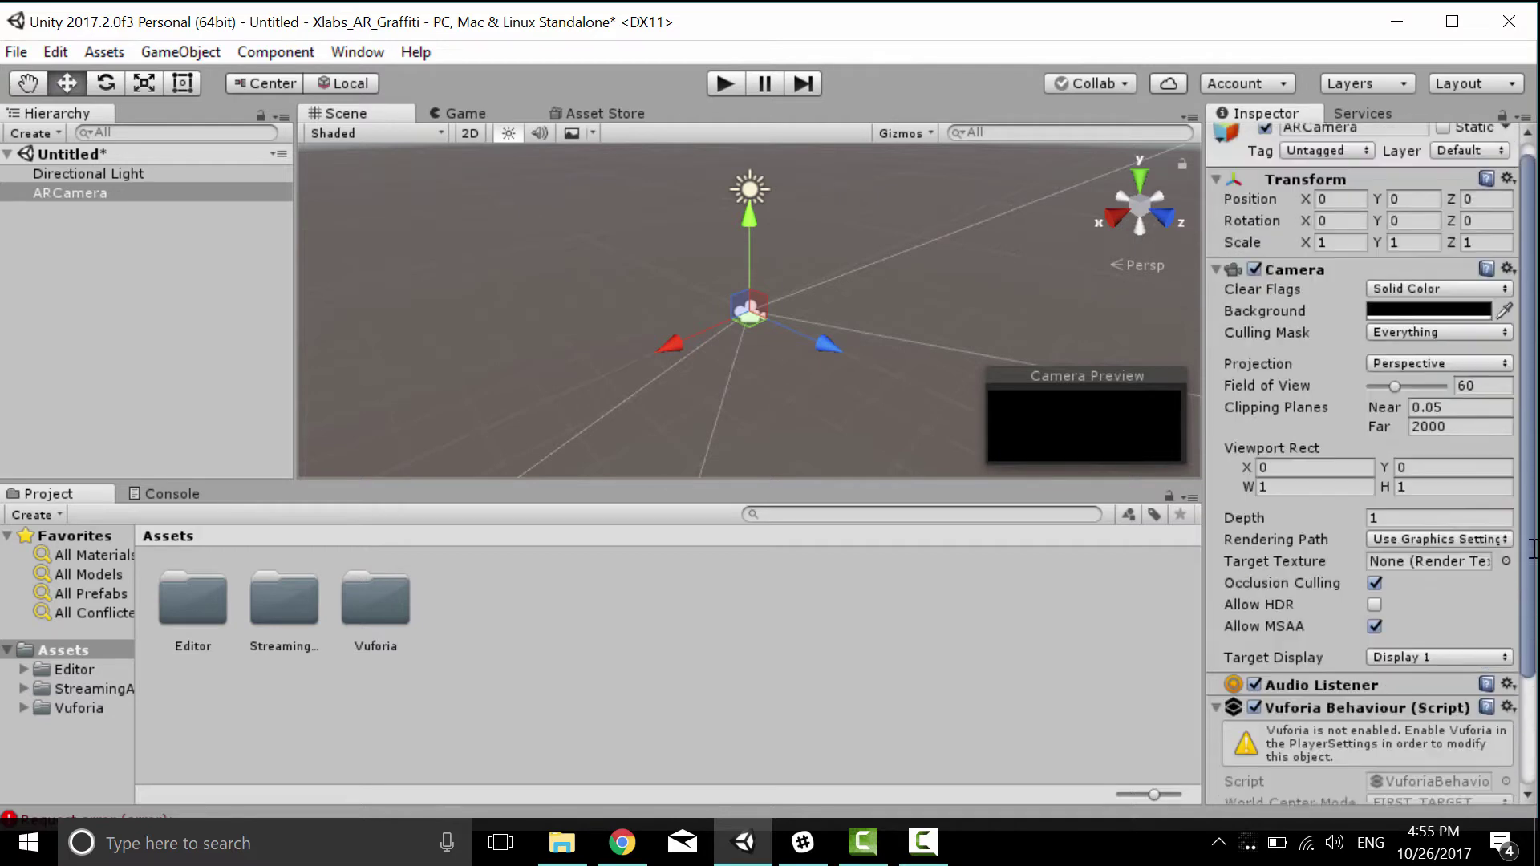
left_click_drag(1165, 35, 1170, 34)
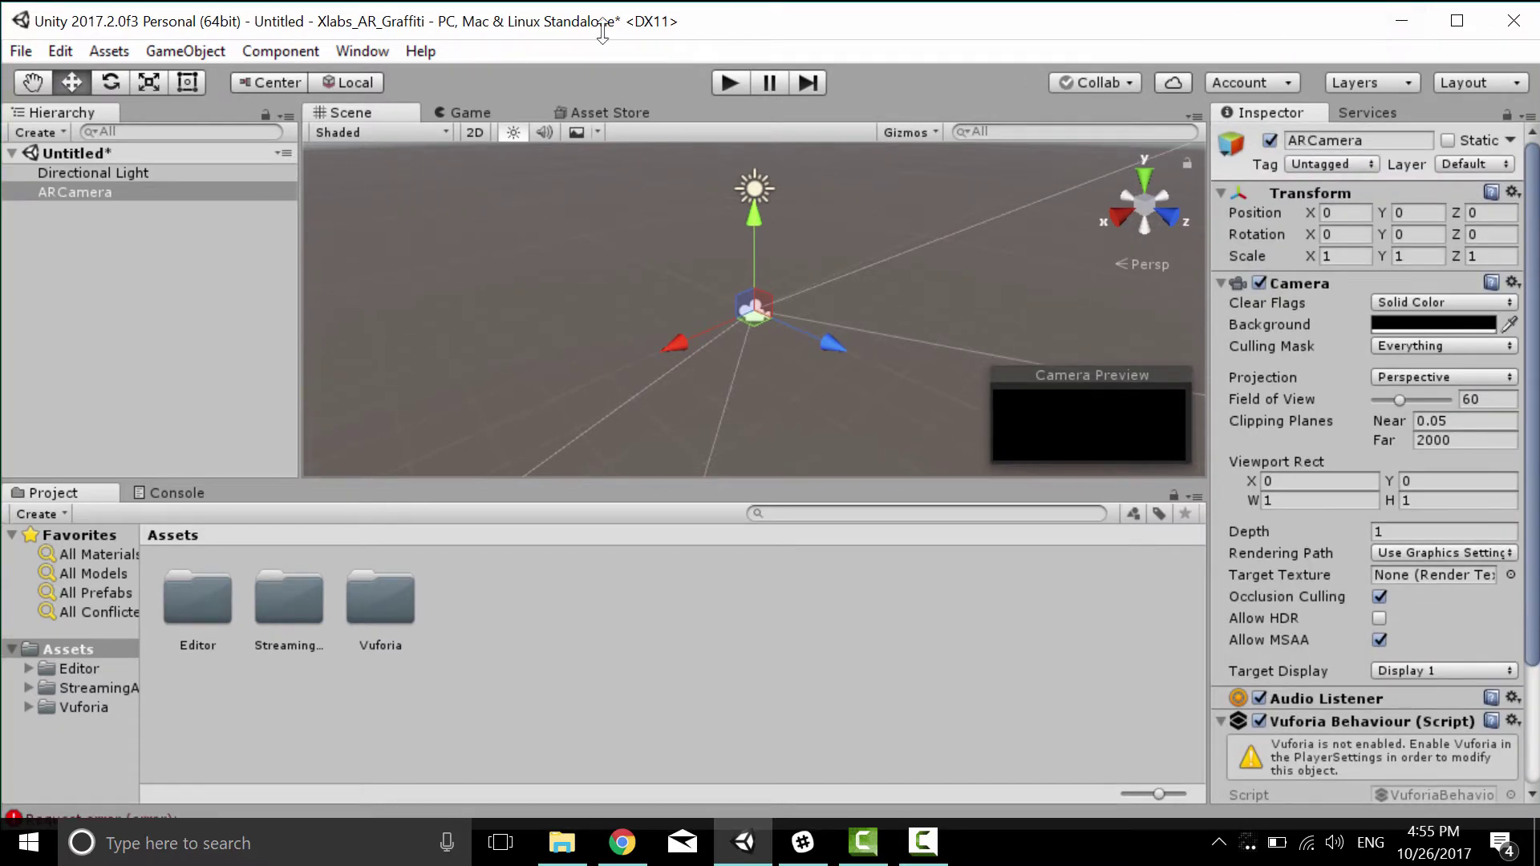
mouse_move(412, 15)
left_mouse_down()
mouse_move(888, 44)
mouse_move(839, 9)
left_mouse_up()
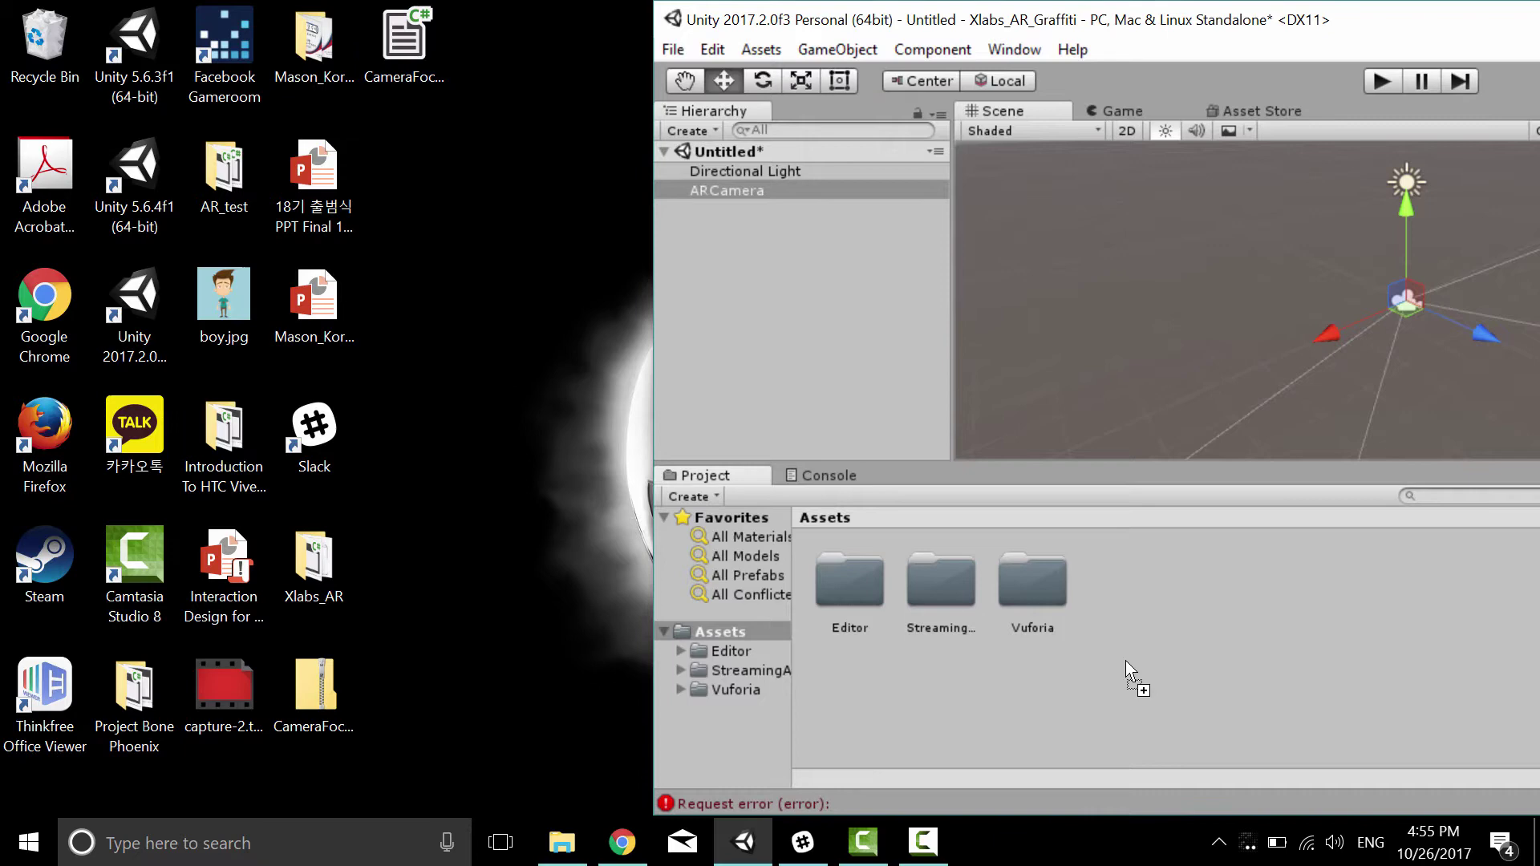
Maximize the editor, preview the imported CameraFocusController script, and look at ARCamera
double_click(831, 22)
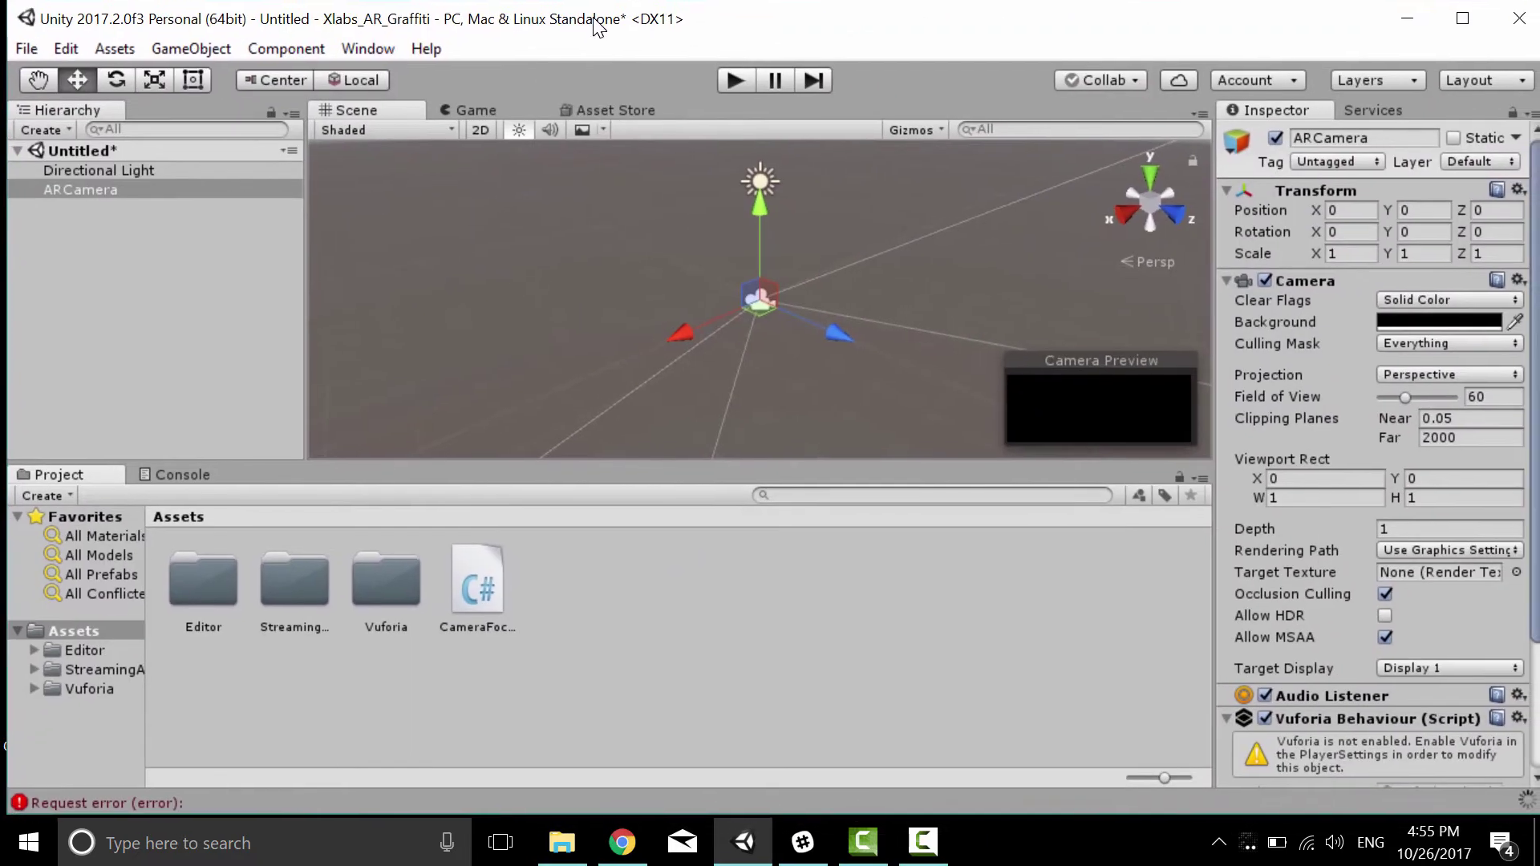
left_click(479, 588)
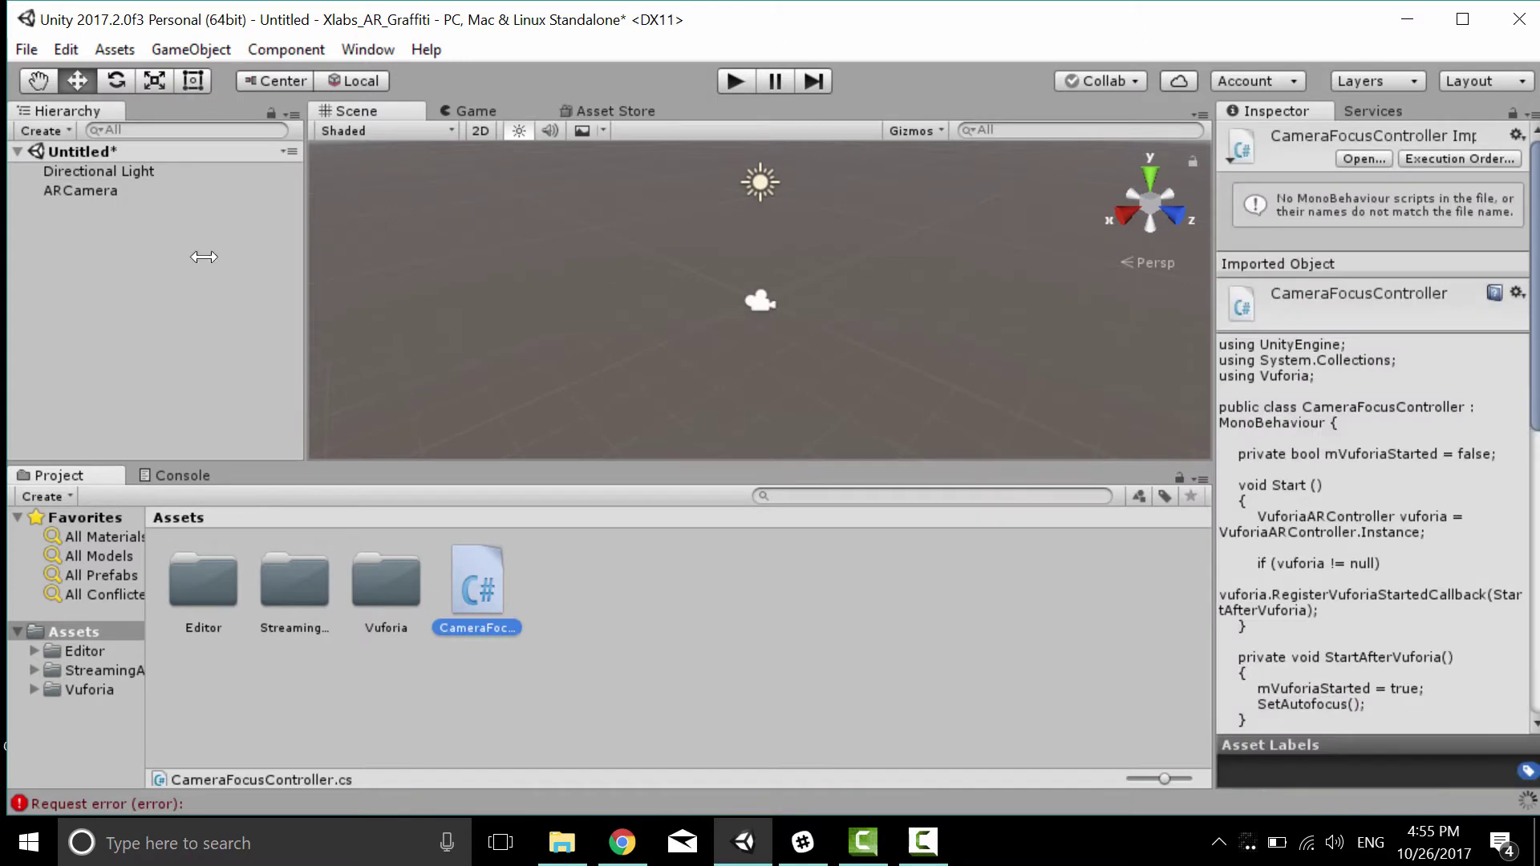
left_click(74, 193)
left_click(511, 617)
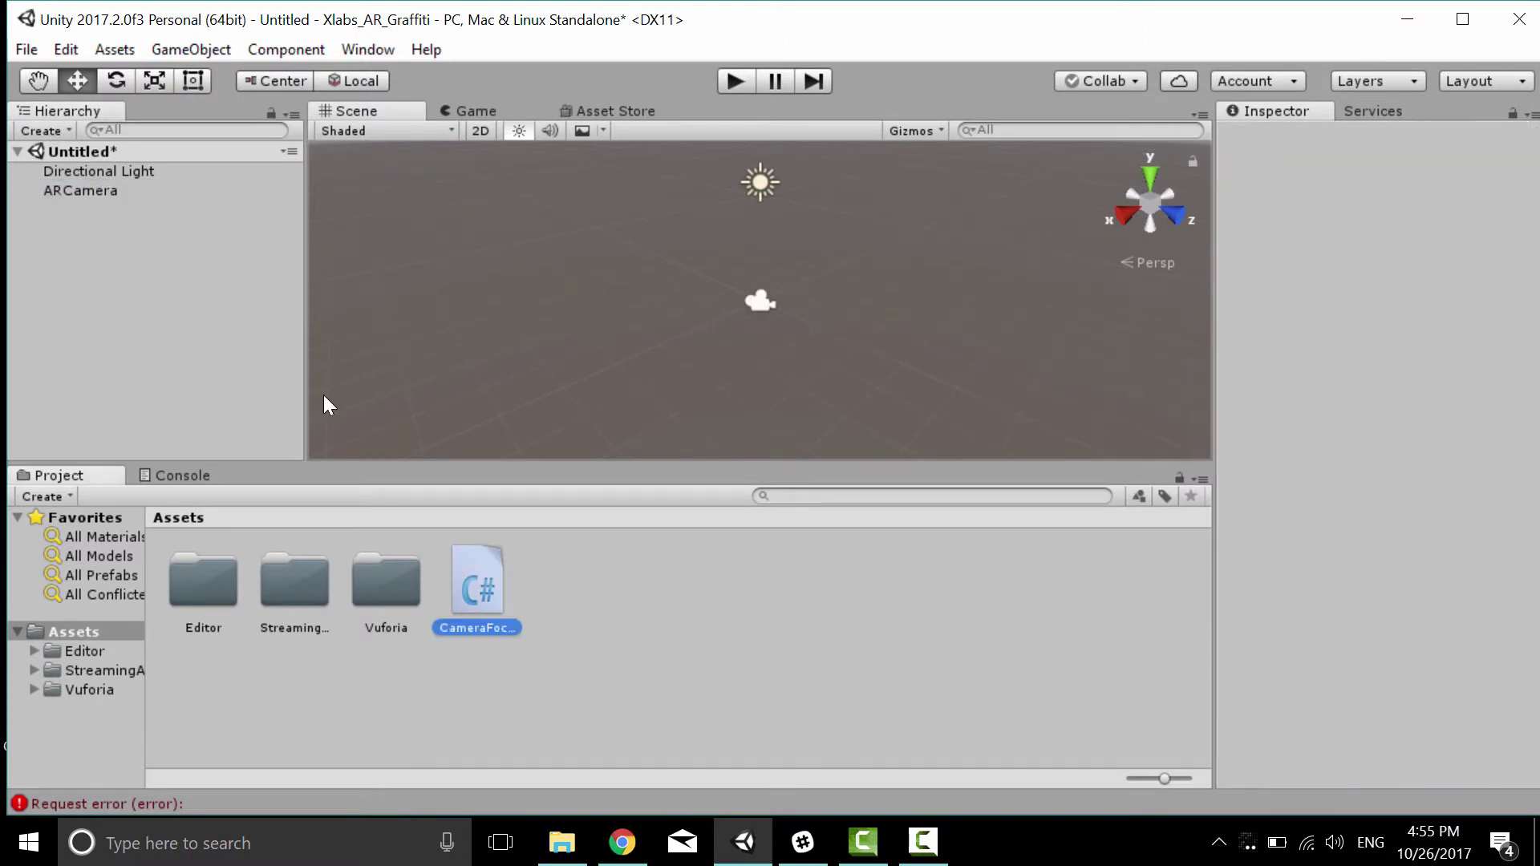
Drag the CameraFocusController script over toward ARCamera in the Hierarchy
left_click_drag(479, 587, 267, 322)
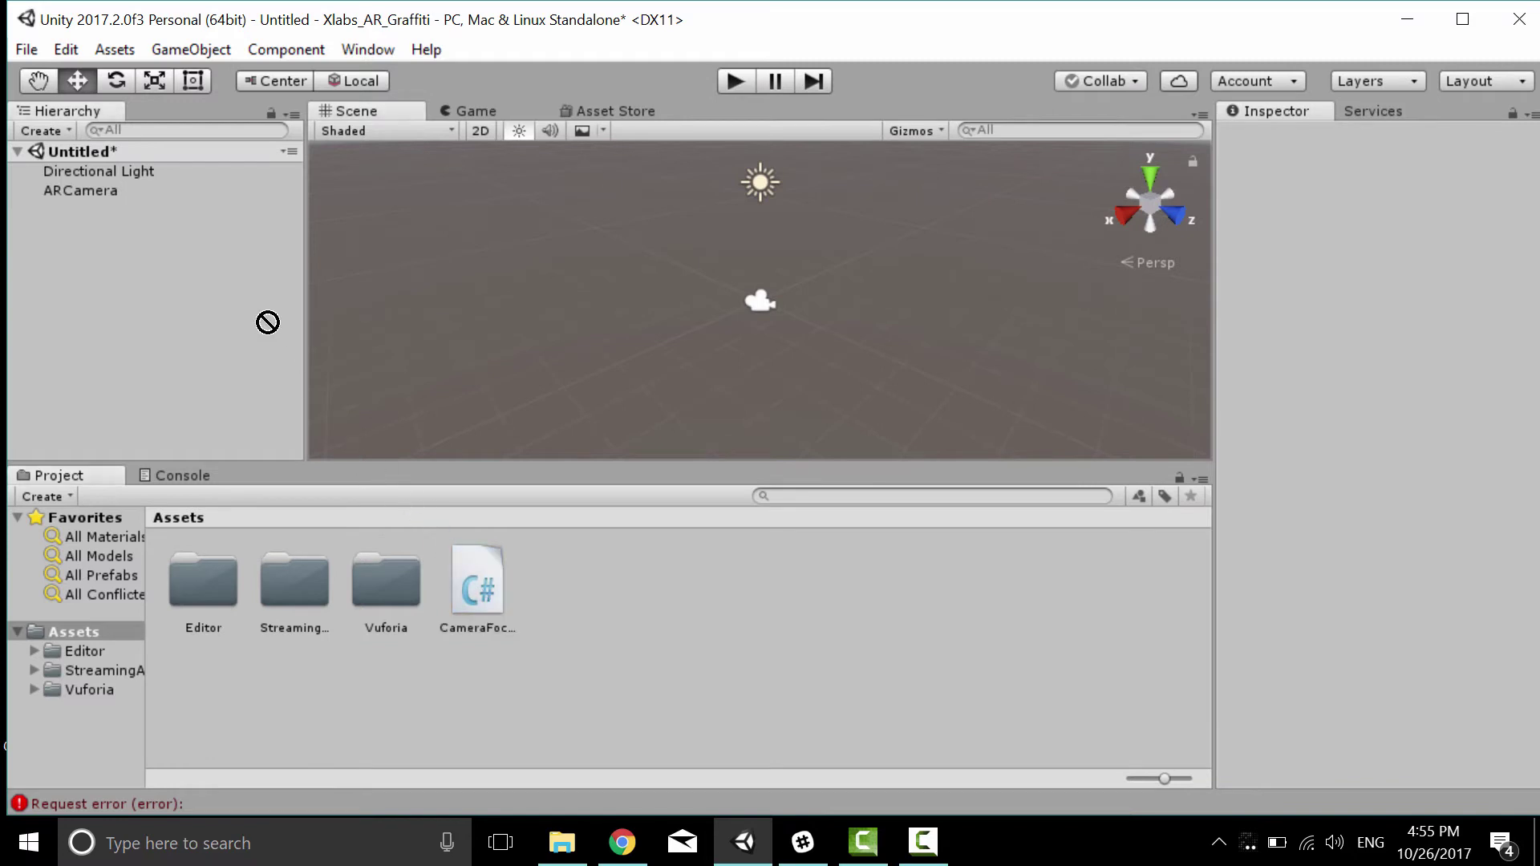
mouse_move(268, 323)
left_mouse_down()
mouse_move(109, 194)
mouse_move(438, 565)
mouse_move(195, 349)
left_mouse_up()
left_click_drag(195, 349, 109, 203)
Drop CameraFocusController onto ARCamera and confirm the new component in the Inspector
left_click(83, 196)
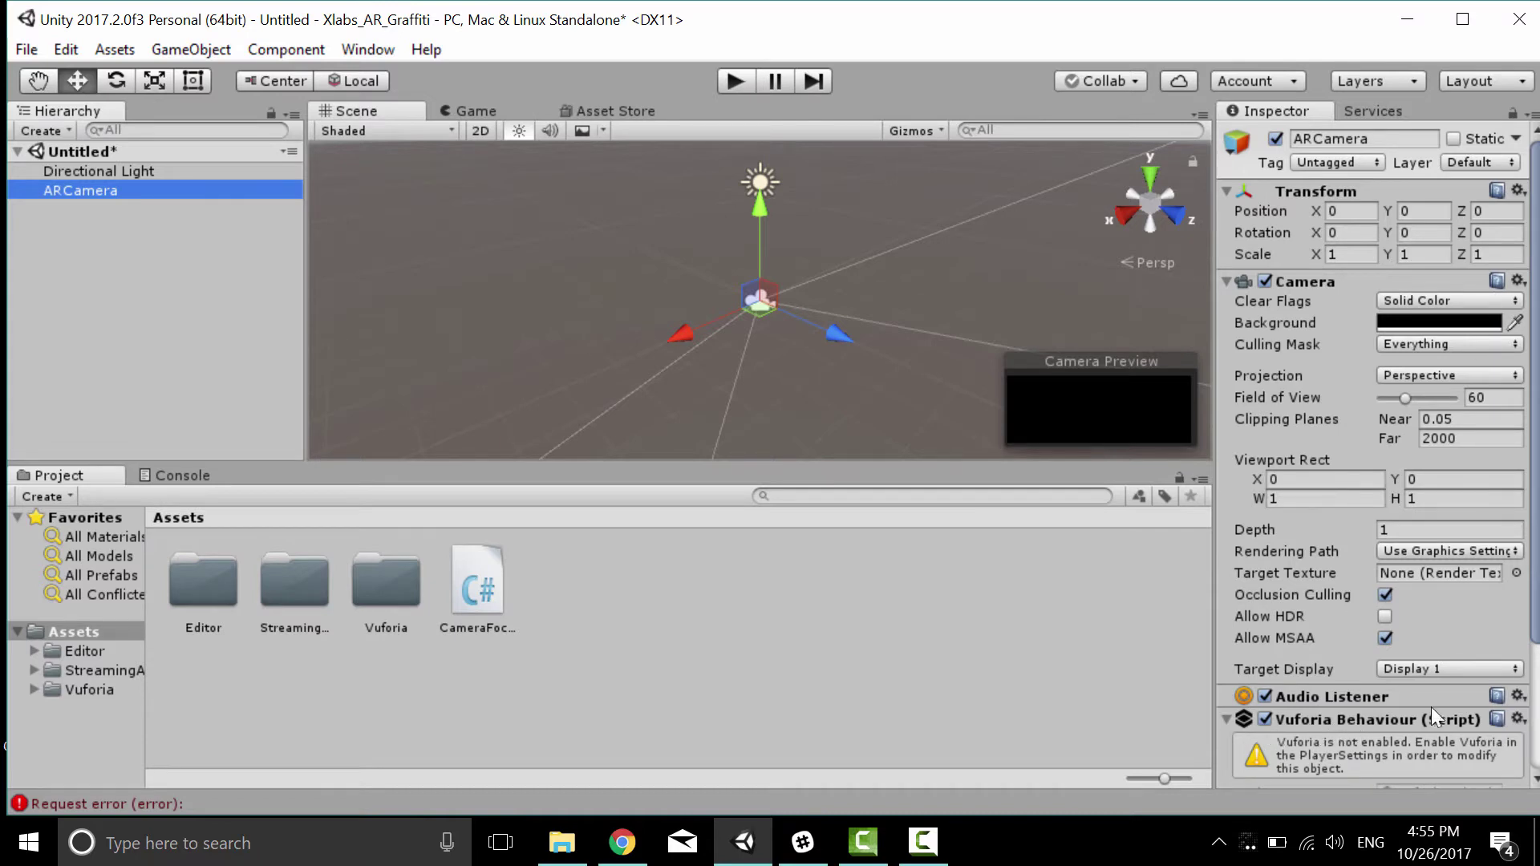
left_click(1027, 367)
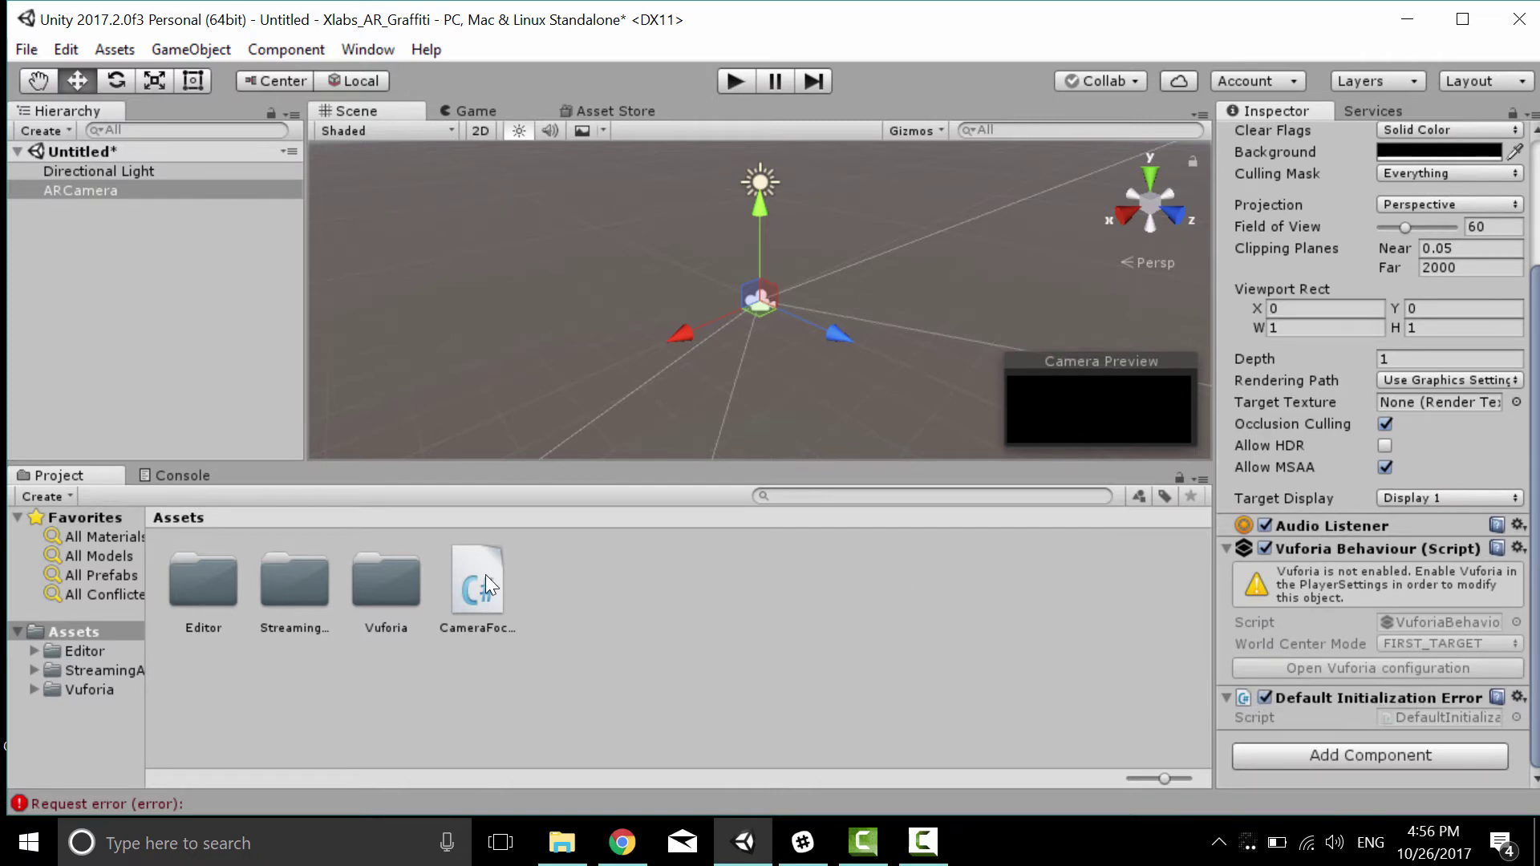
left_click_drag(485, 575, 237, 245)
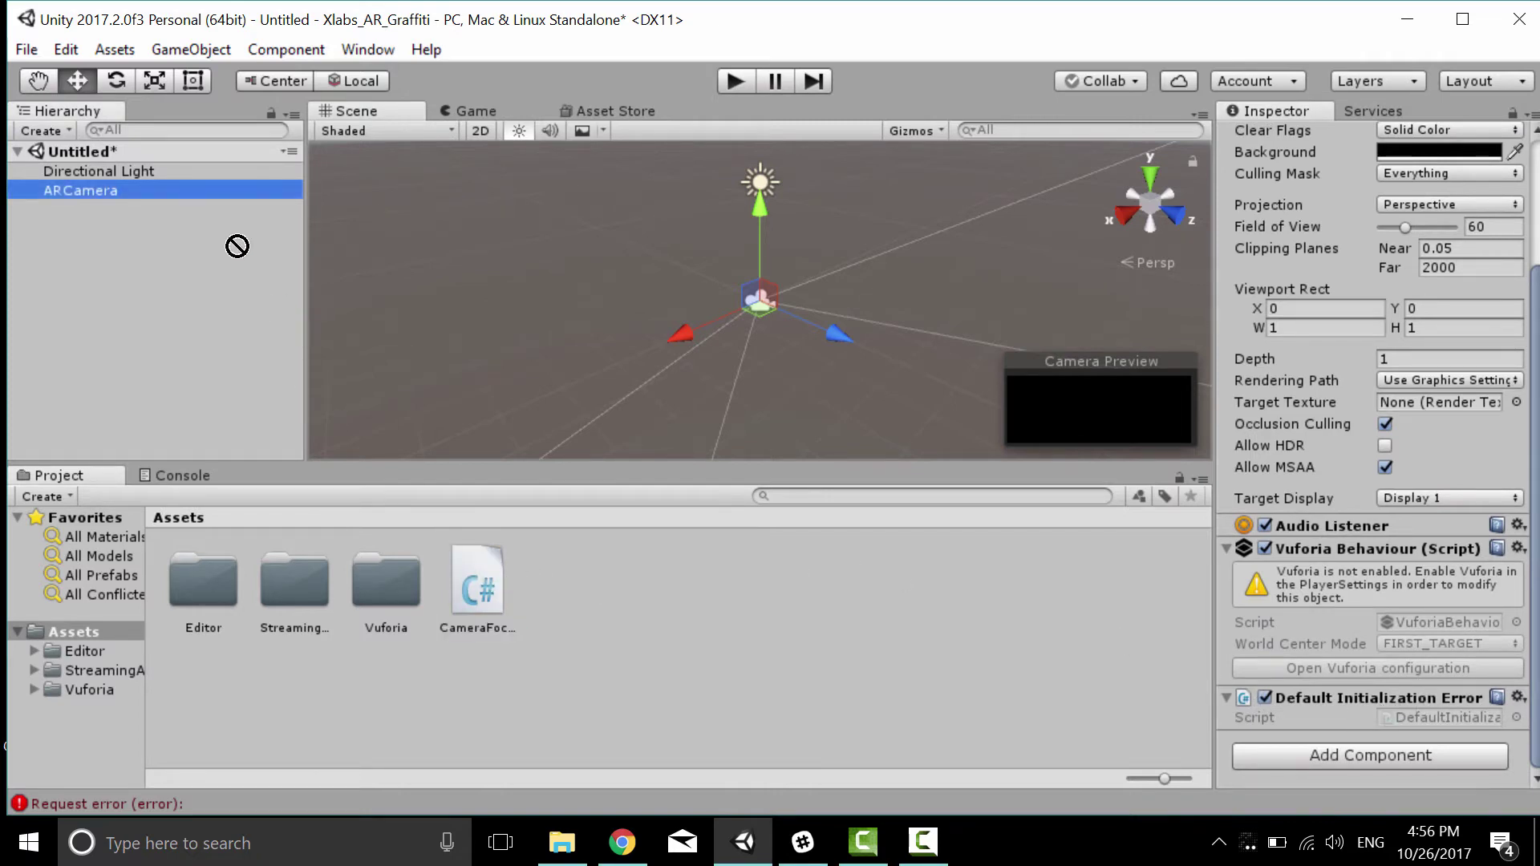
left_click_drag(237, 246, 181, 193)
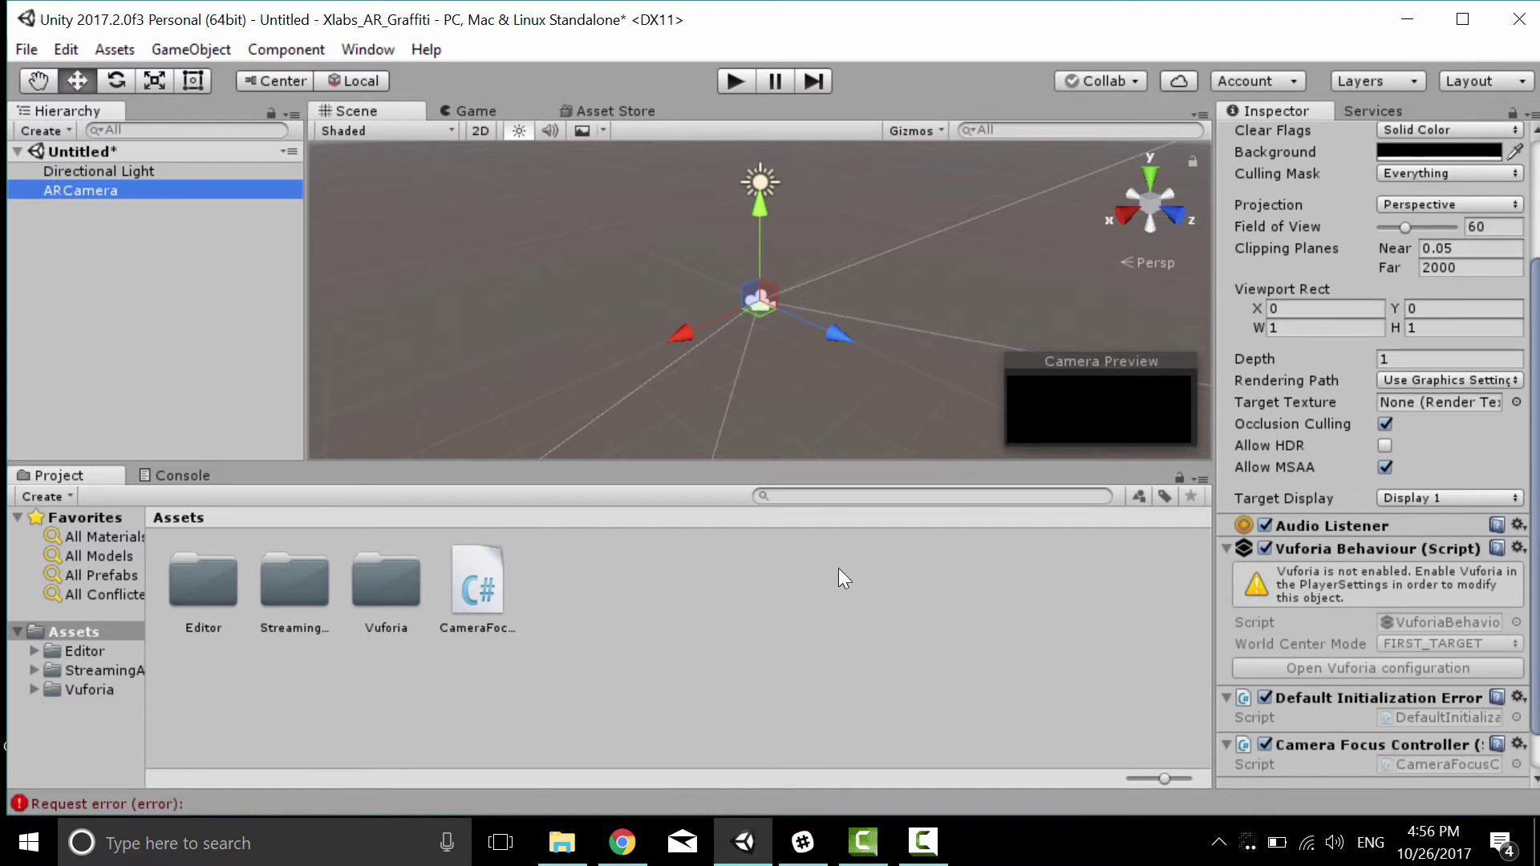
Remove Camera Focus Controller through its gear menu, then browse the Add Component categories
left_click(1519, 743)
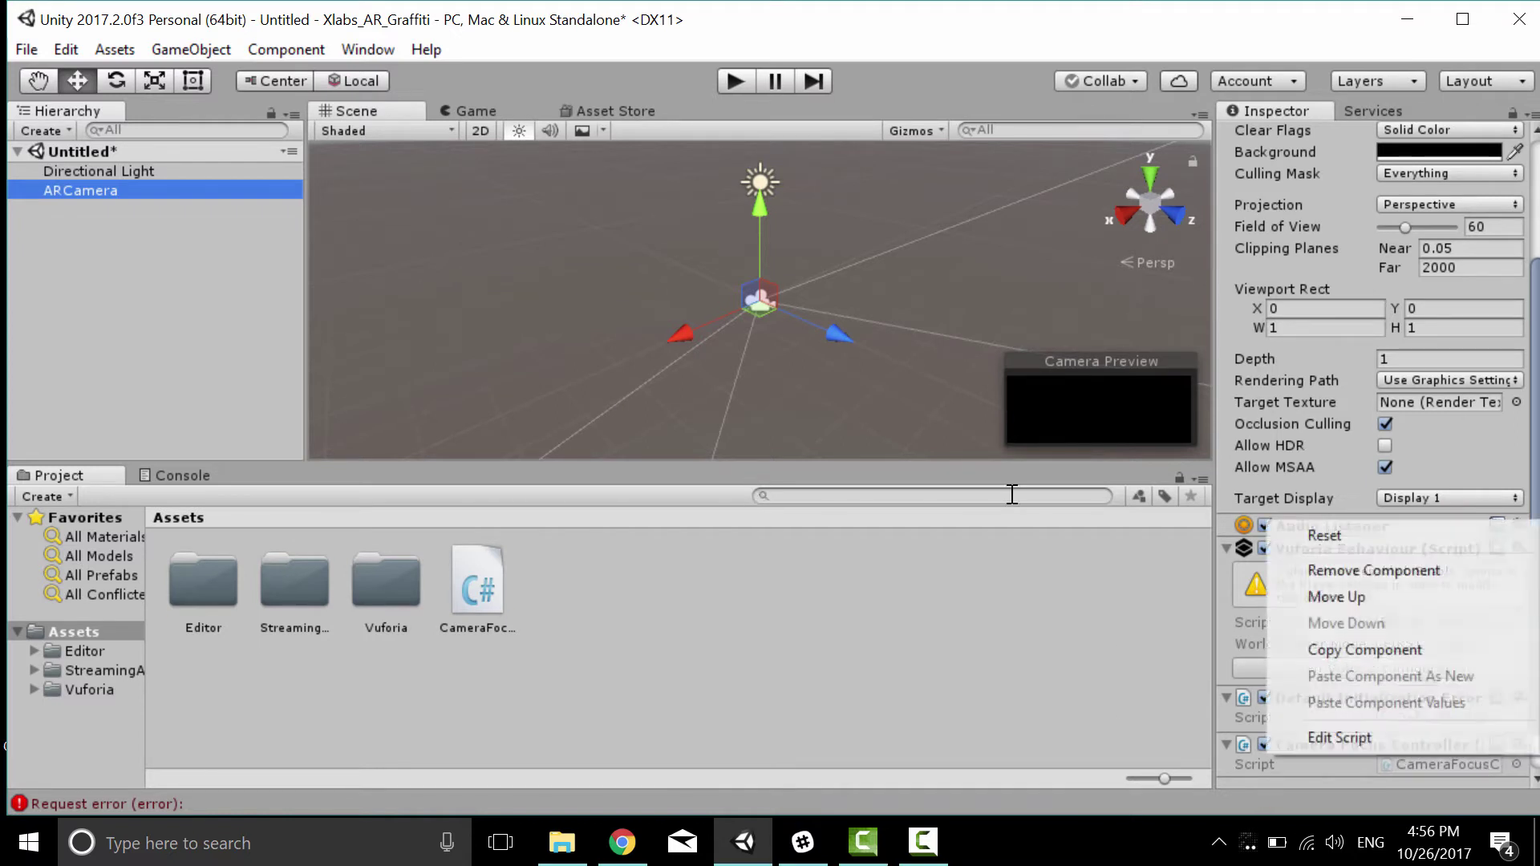
left_click(1335, 571)
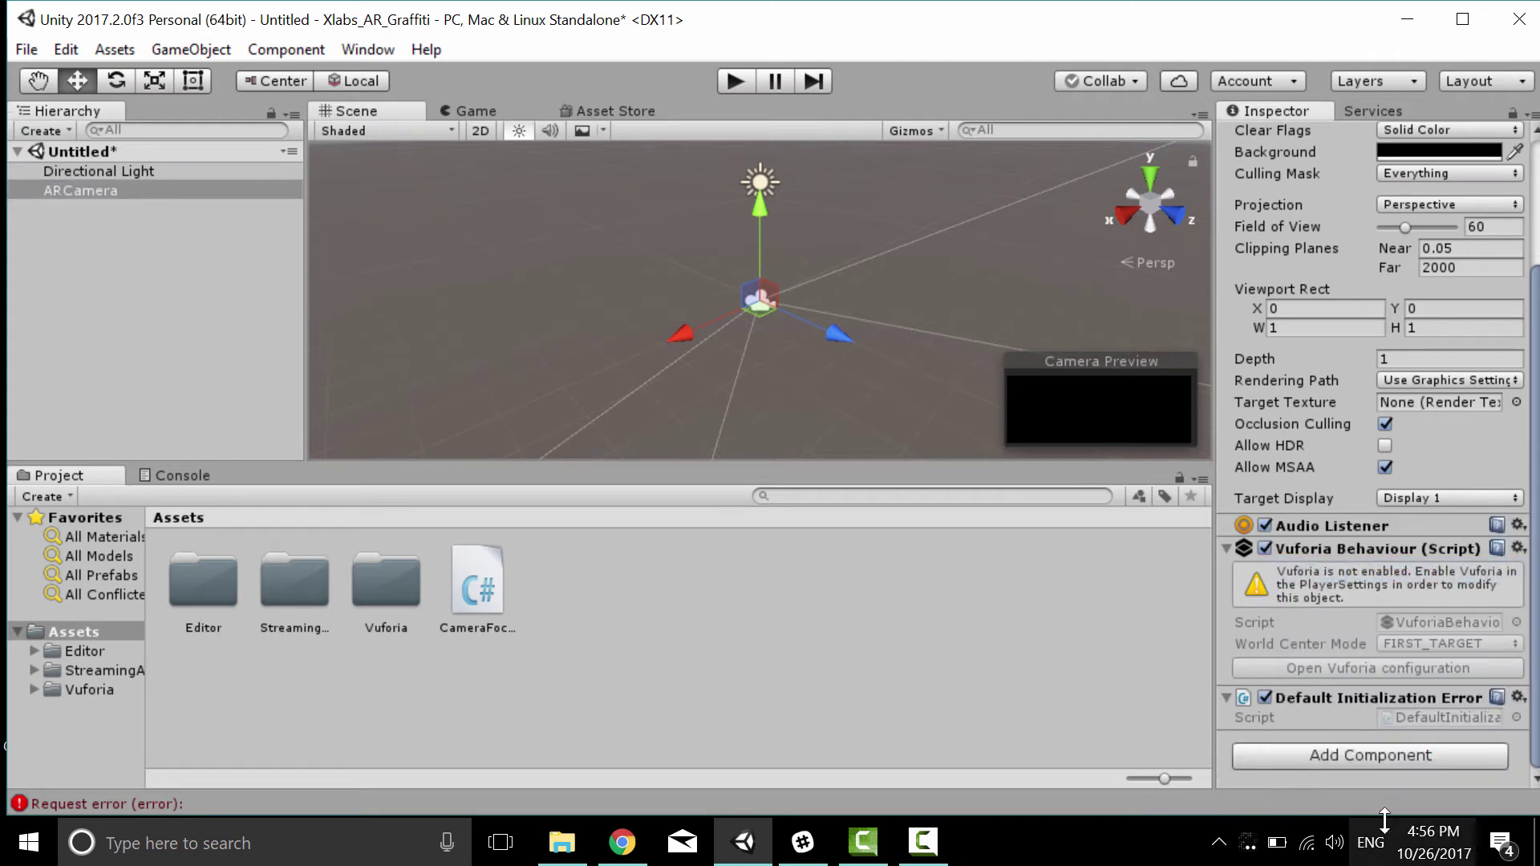
left_click(1366, 756)
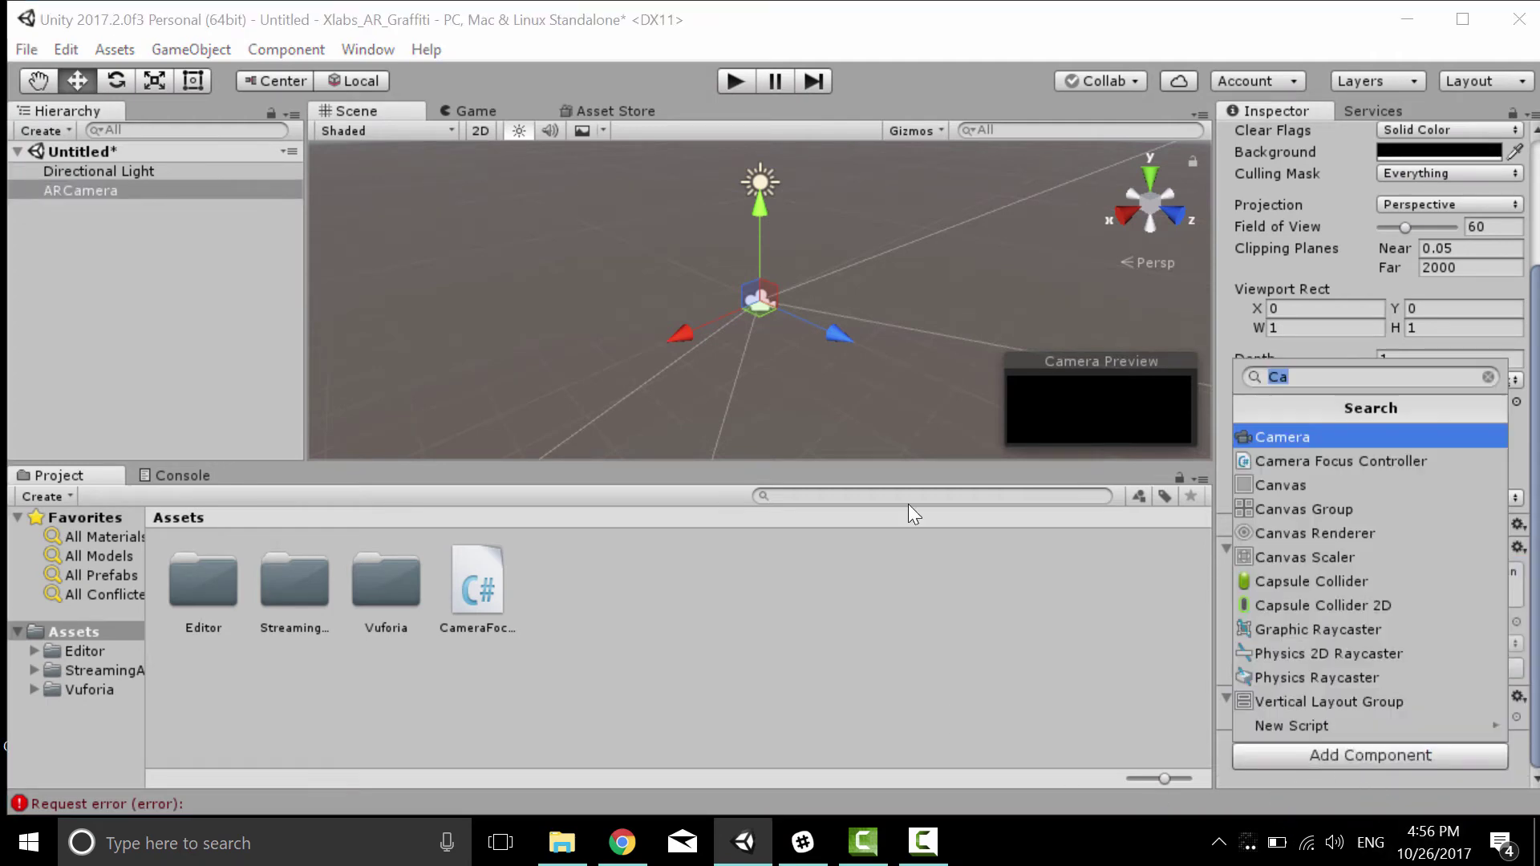
key("BackSpace")
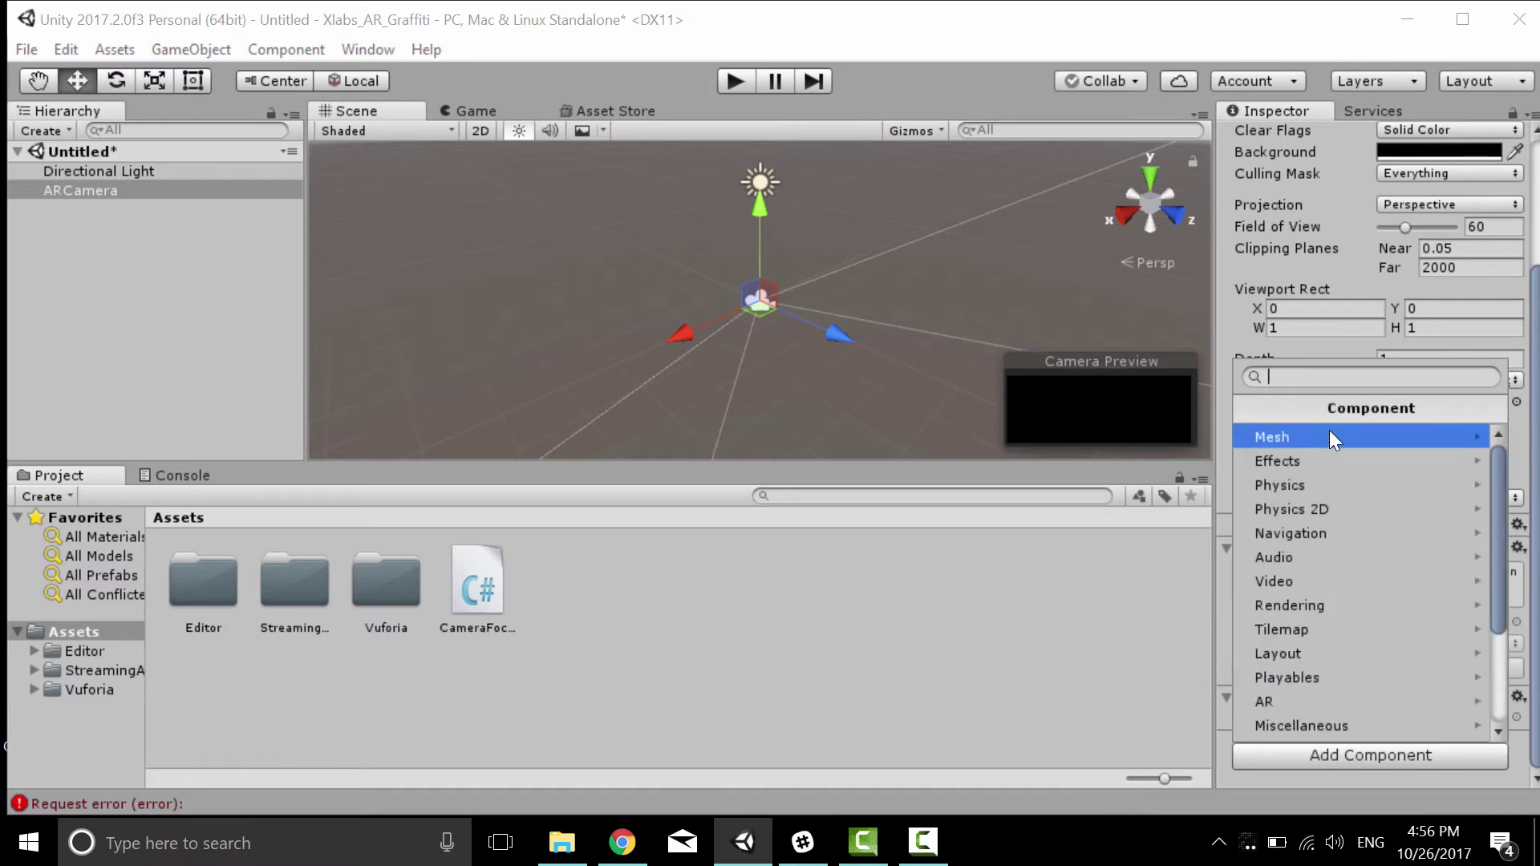
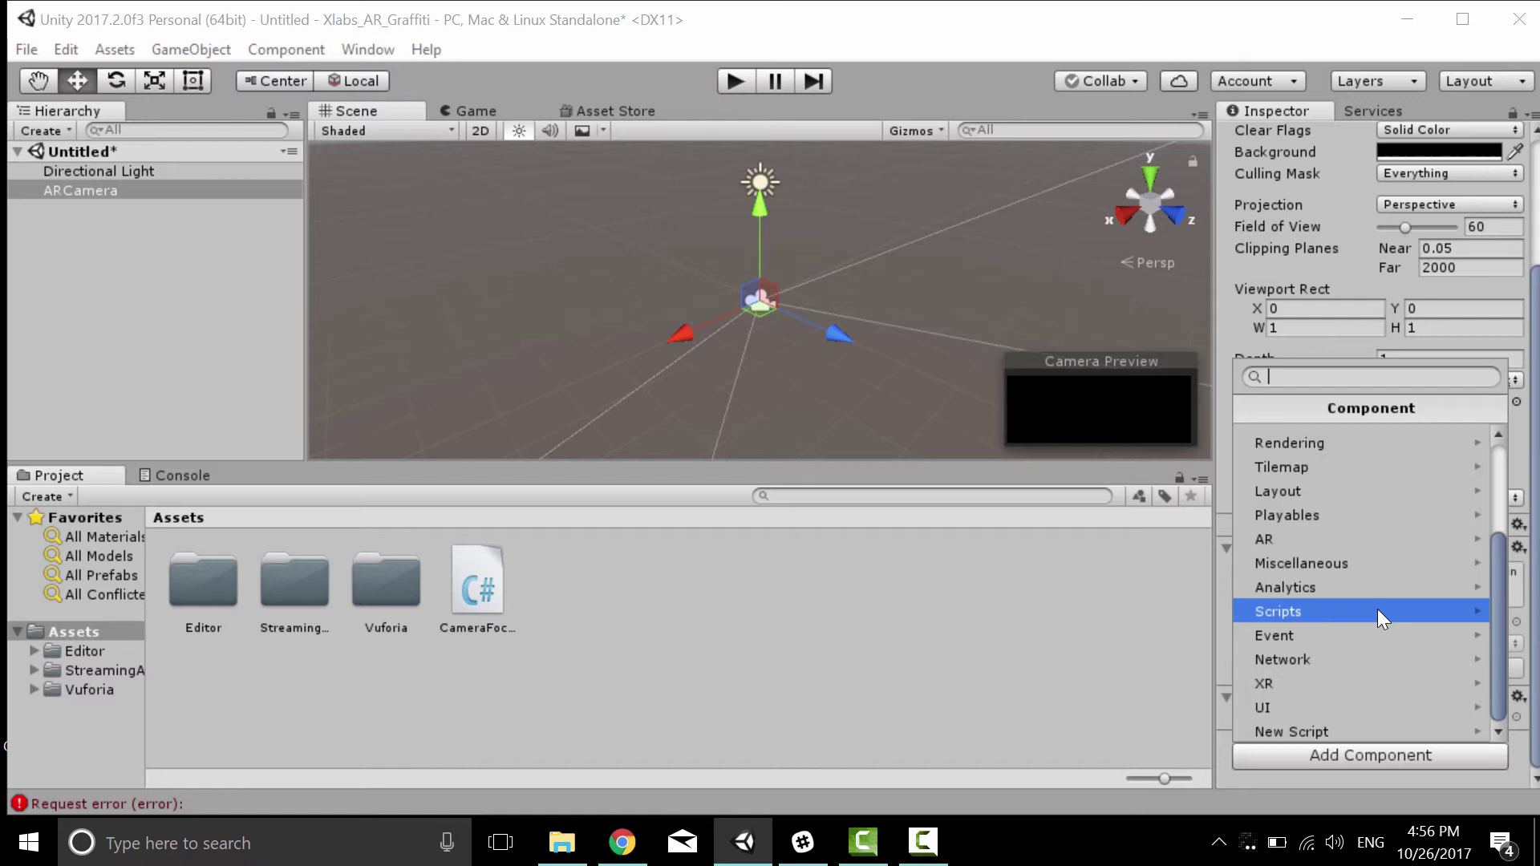
Attach the Camera Focus Controller script to ARCamera from the Scripts component list
key("Right")
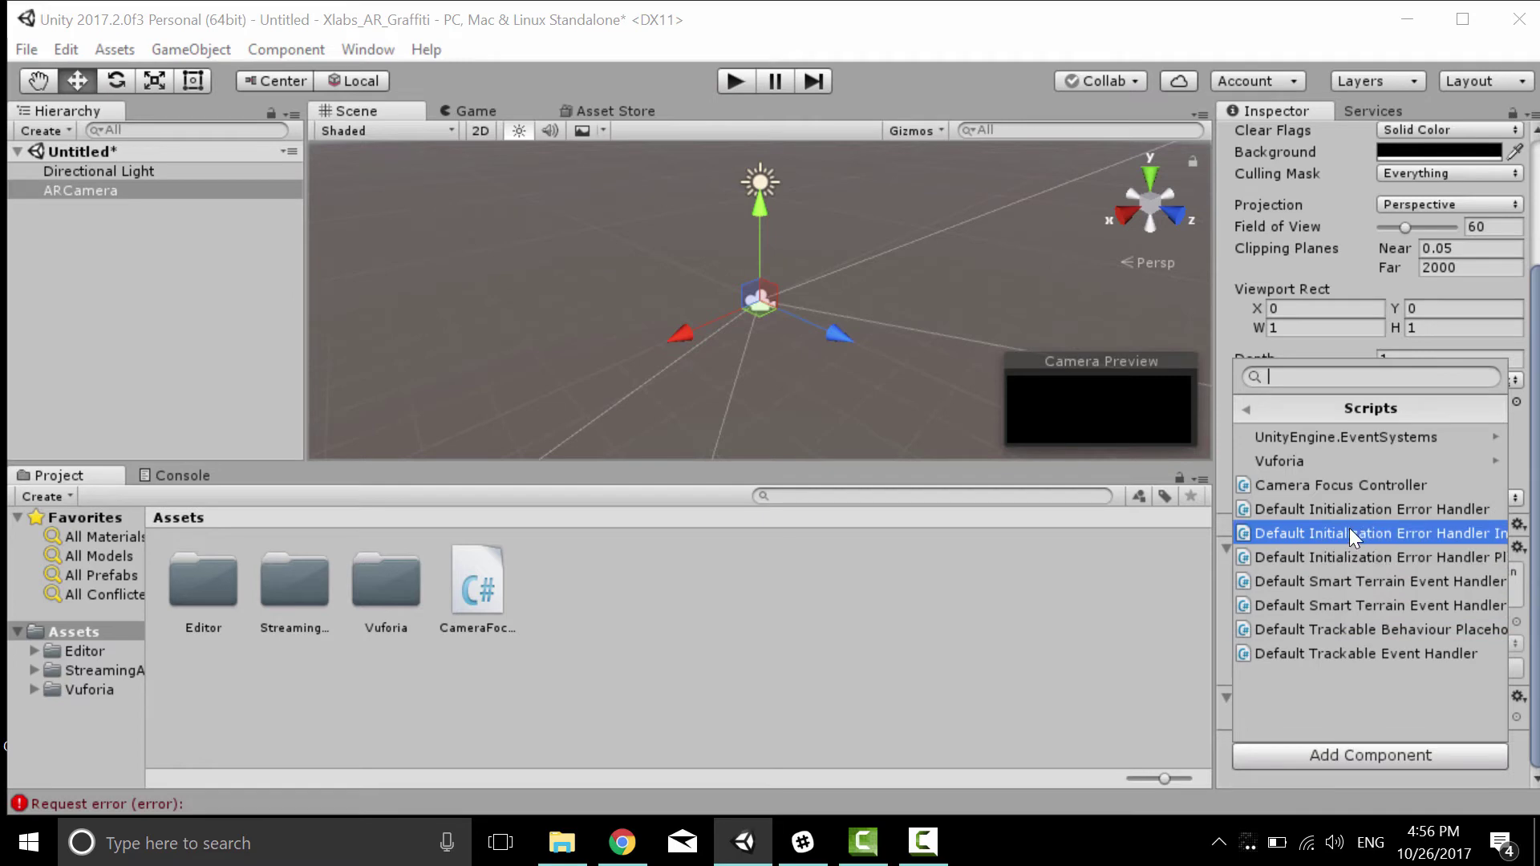
left_click(1353, 485)
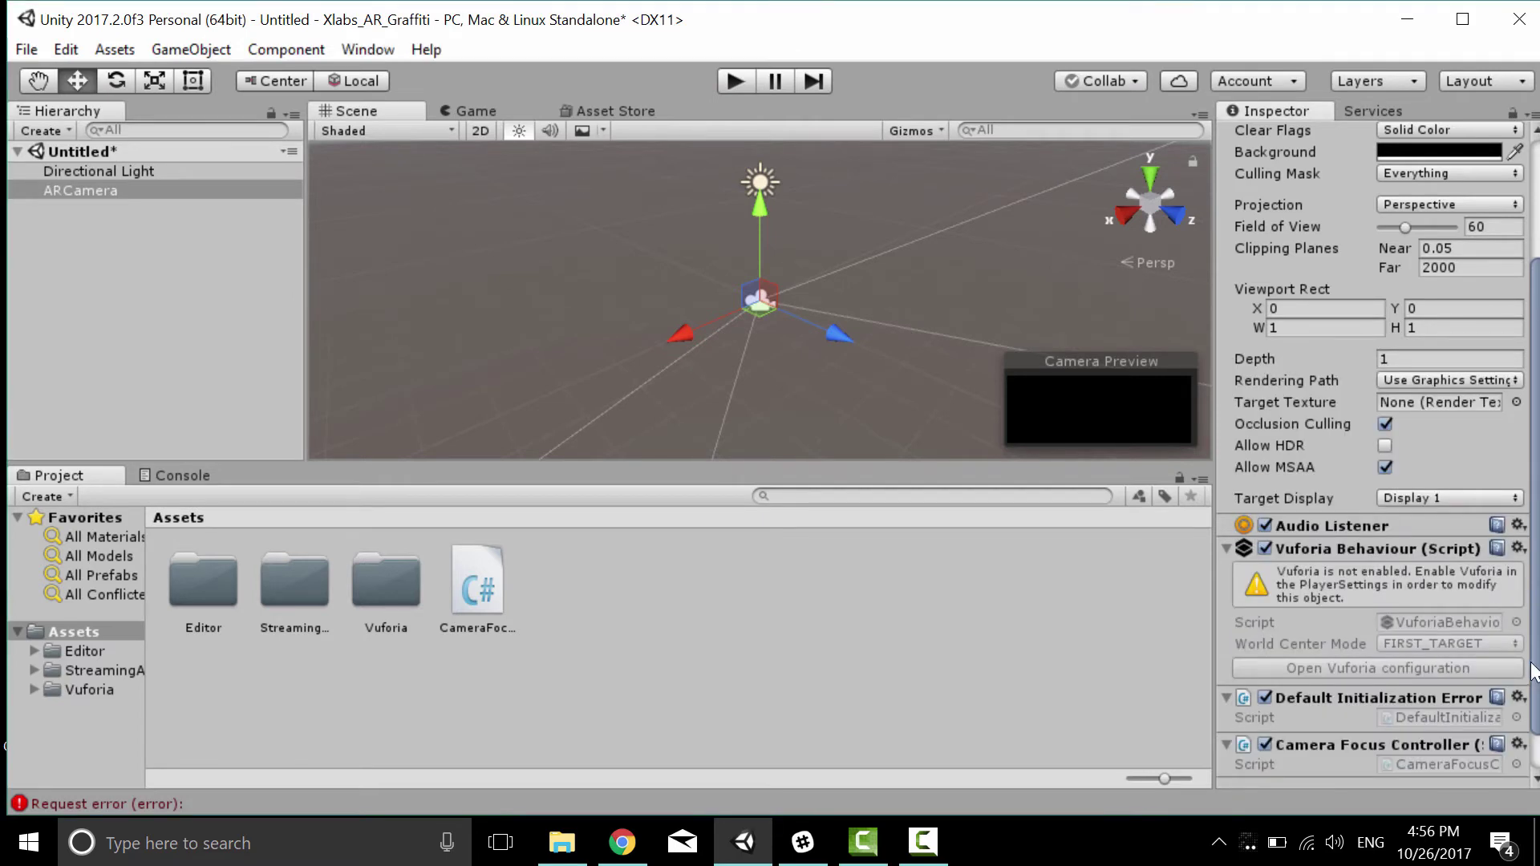
scroll(1360, 686, "down", 2)
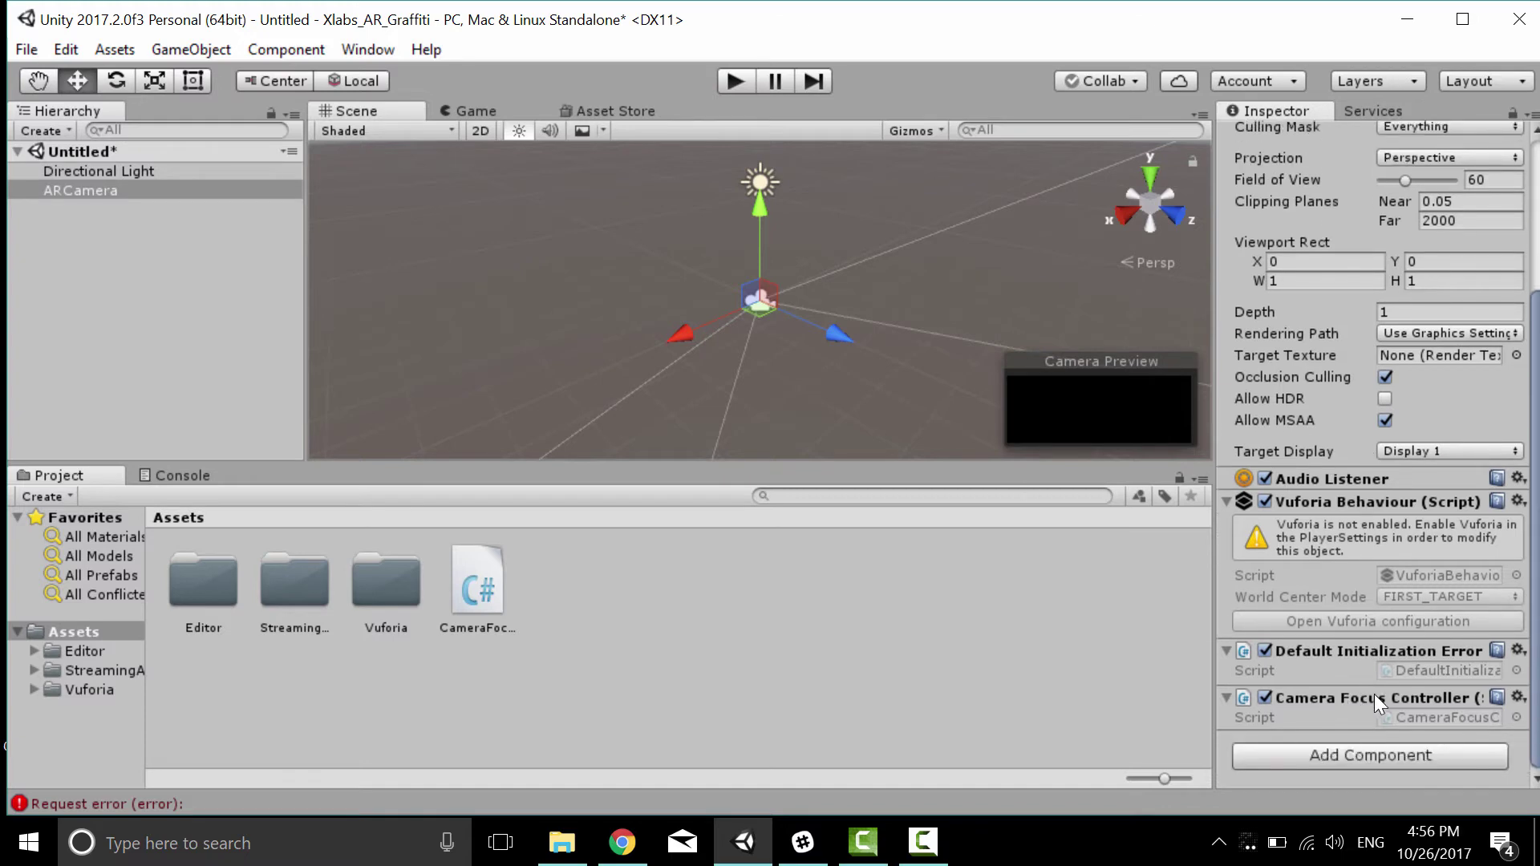
Open the CameraFocusController asset in Visual Studio, then bring the Unity editor back
double_click(1421, 711)
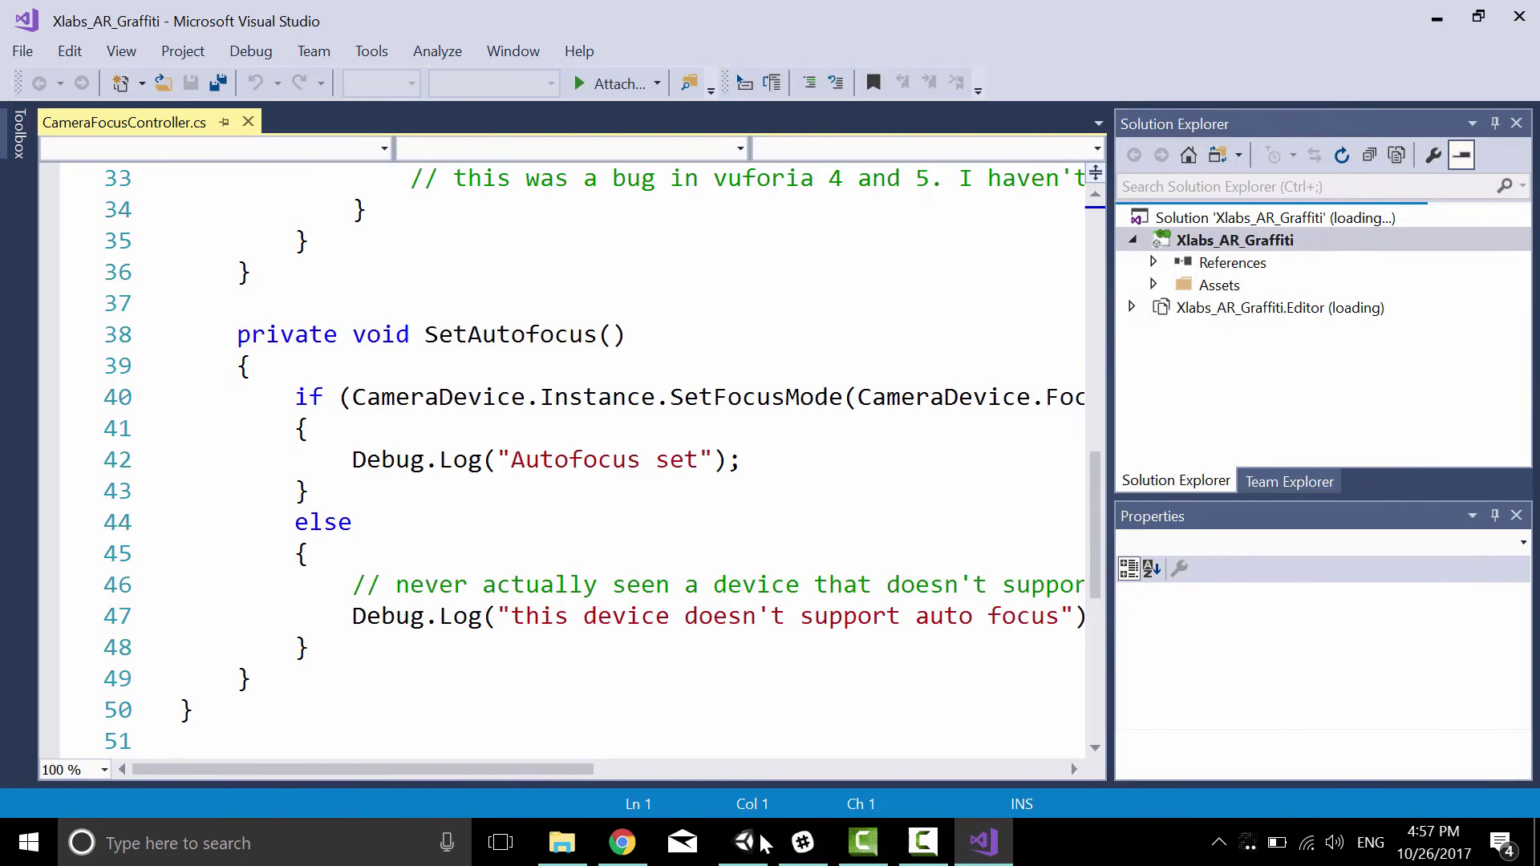
left_click(745, 842)
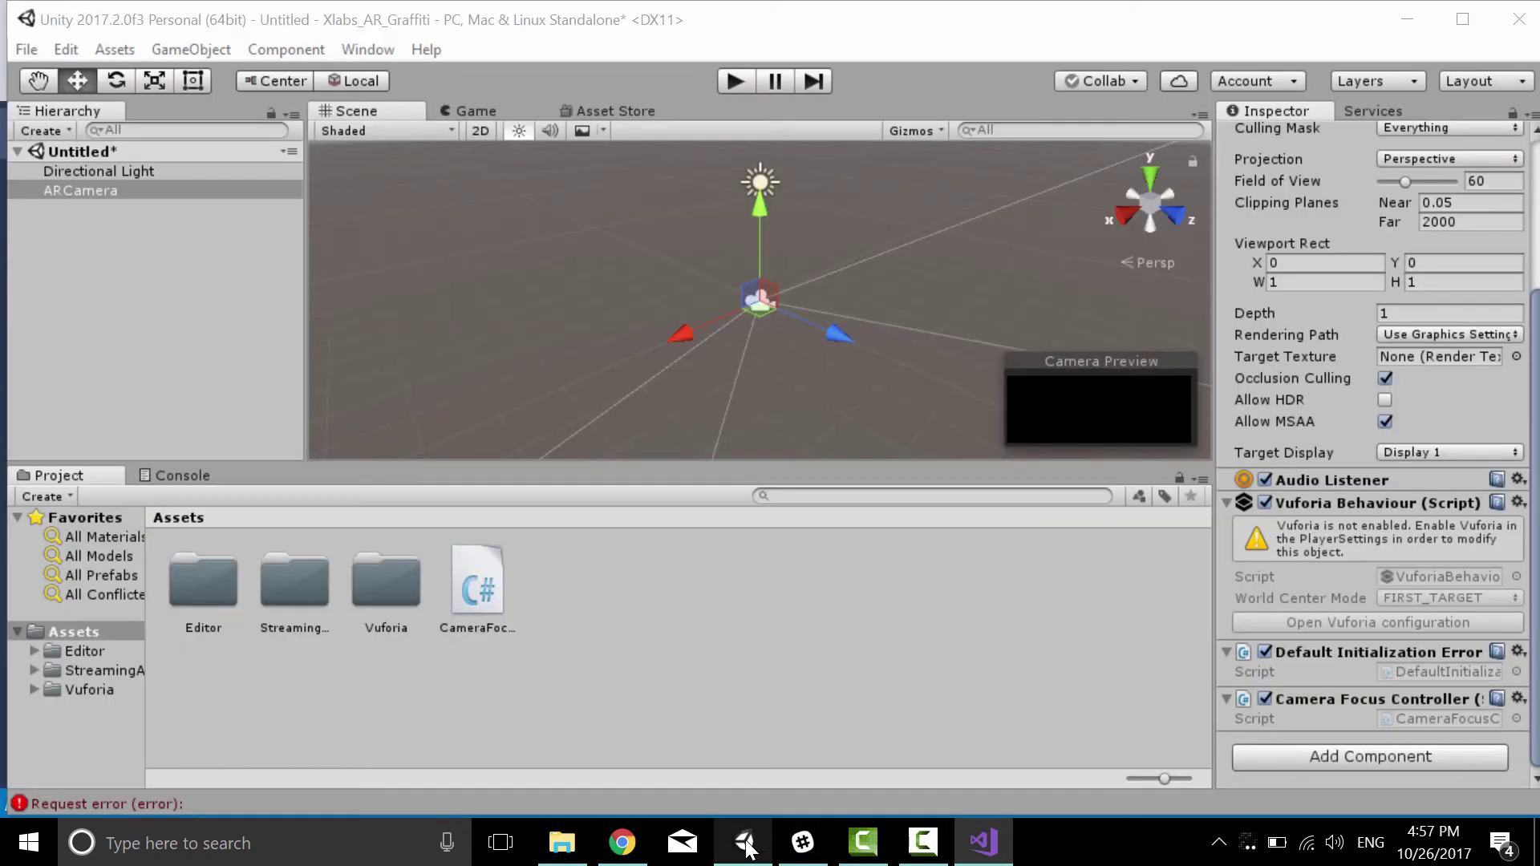
left_click(25, 48)
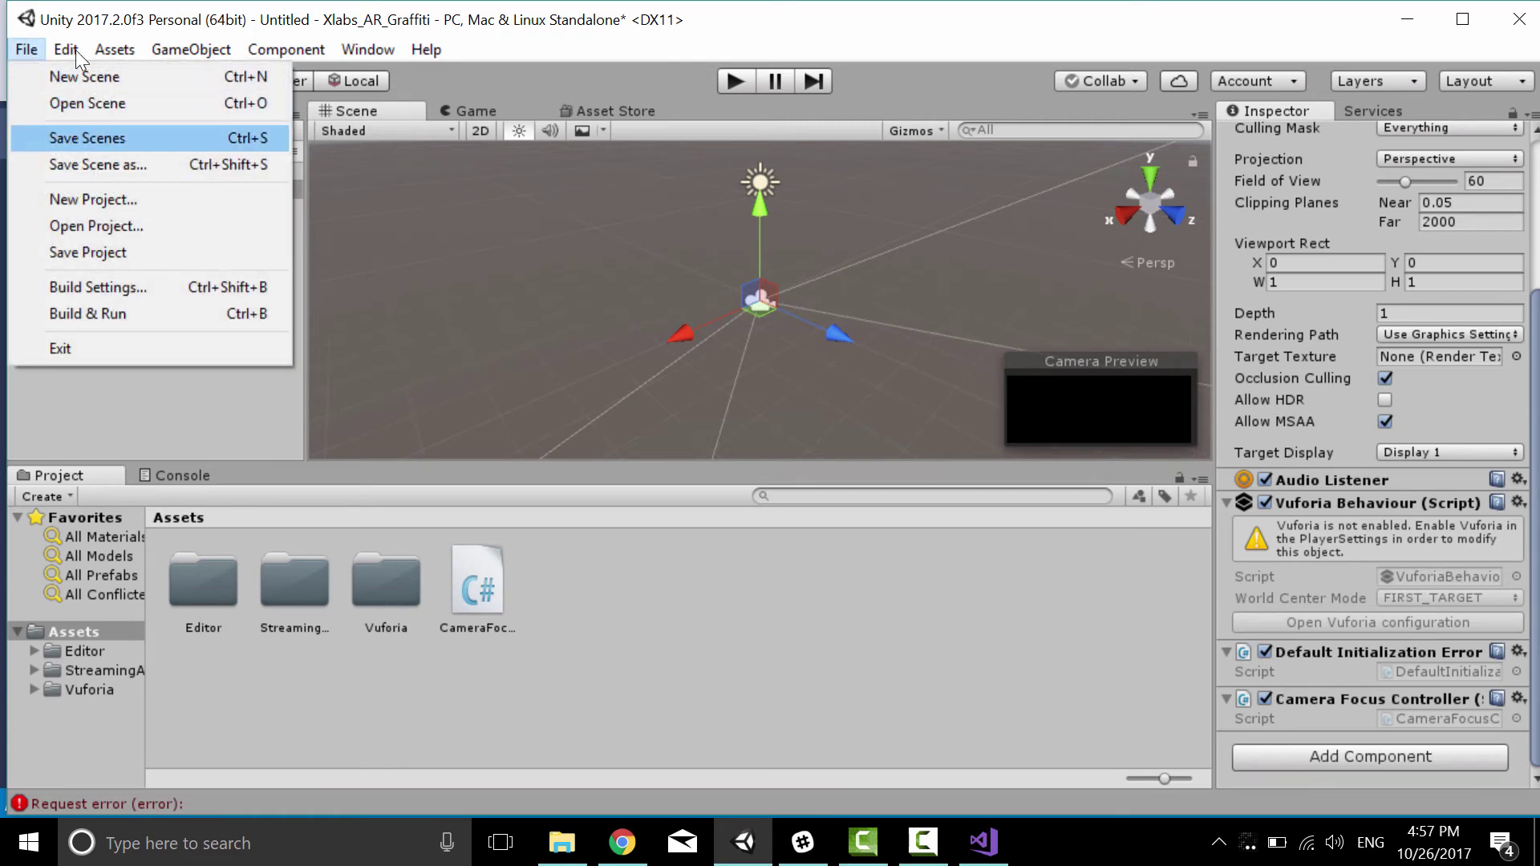
mouse_move(65, 49)
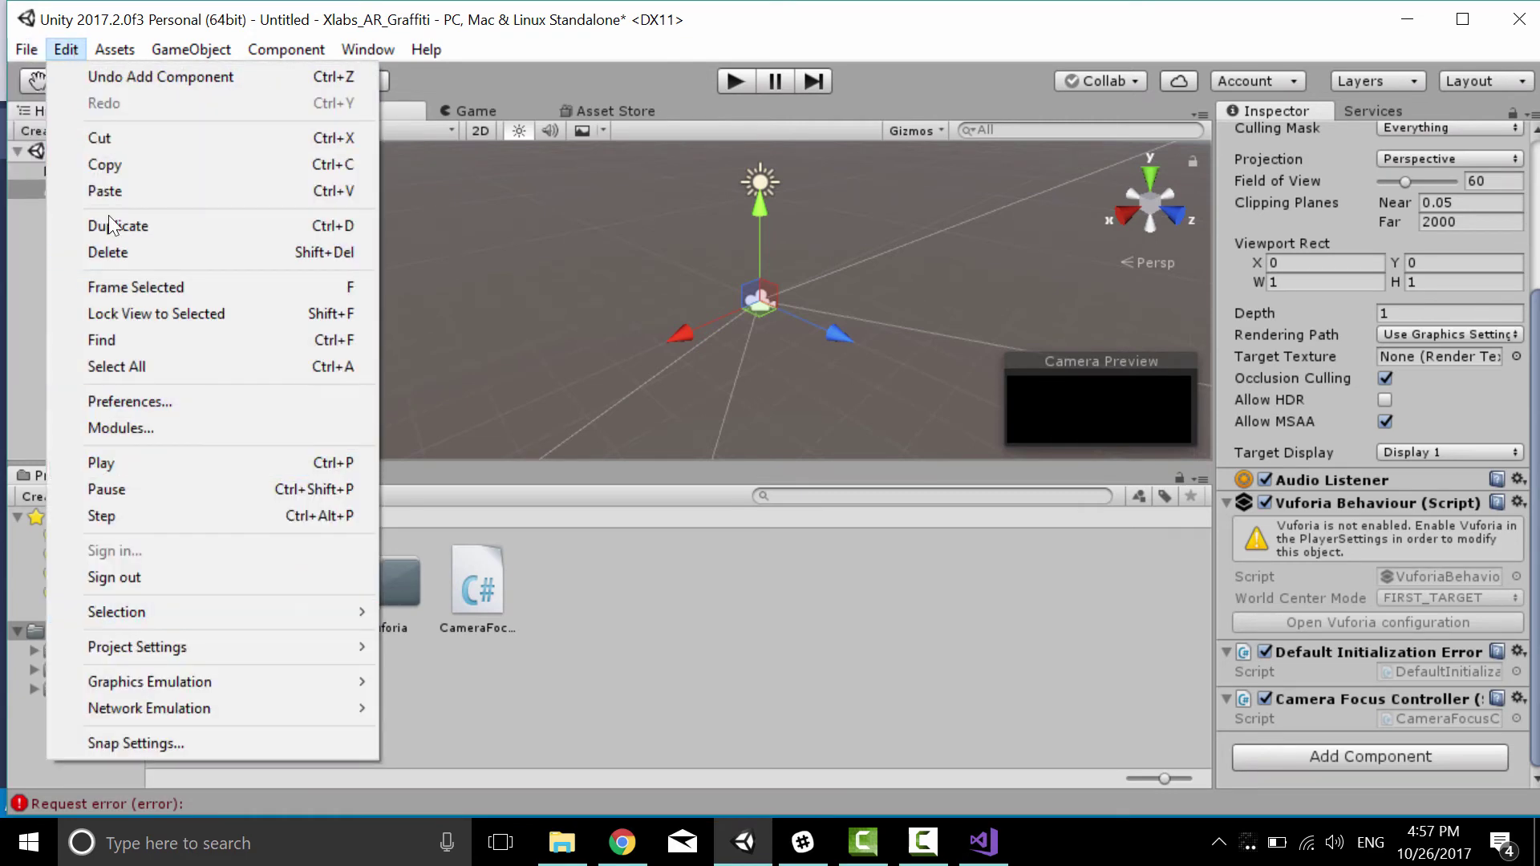
left_click(120, 403)
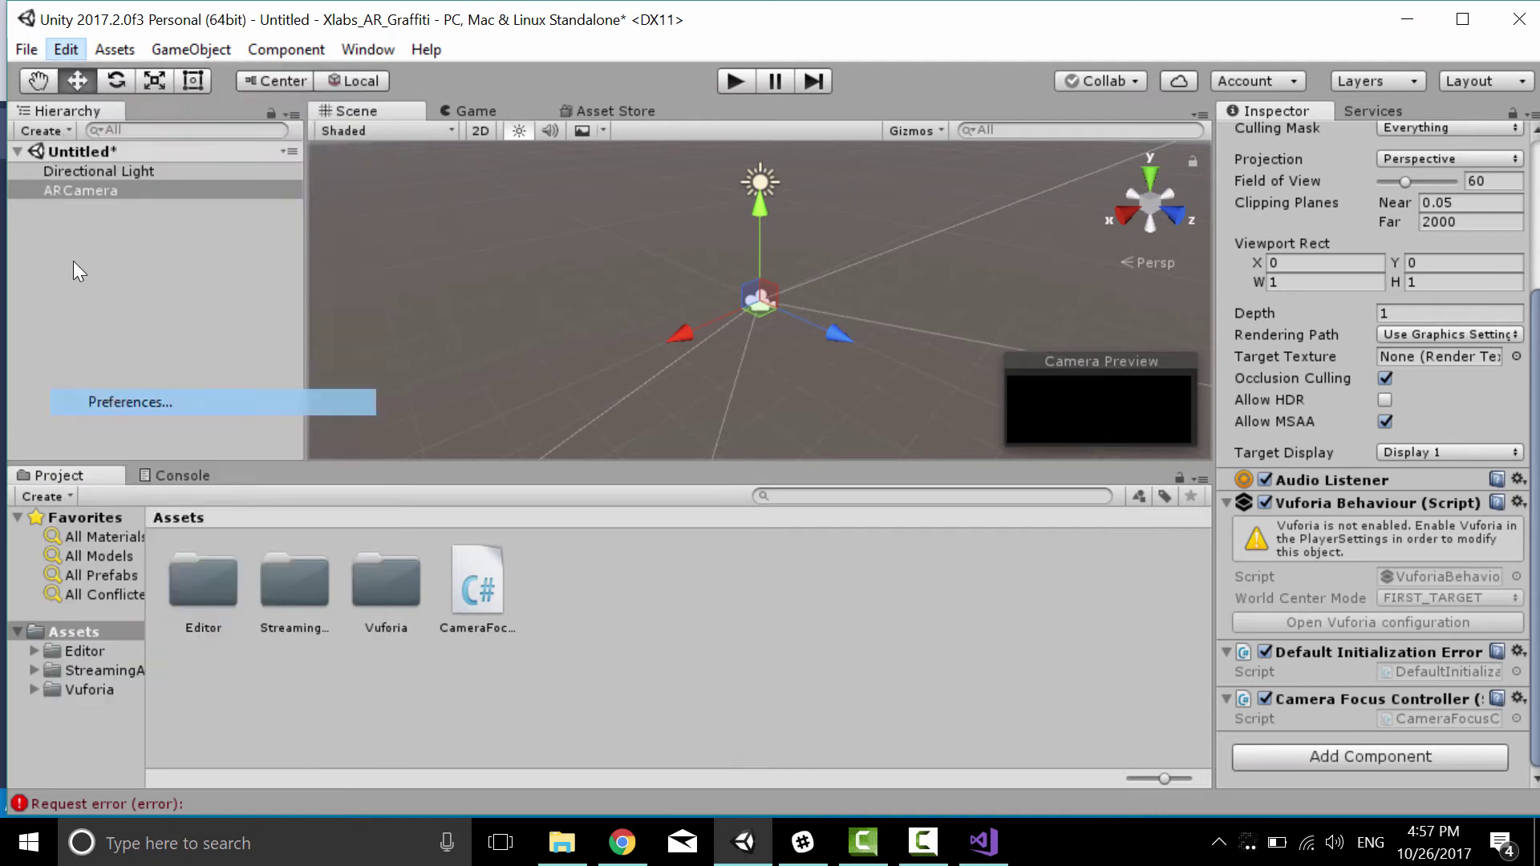
left_click(203, 228)
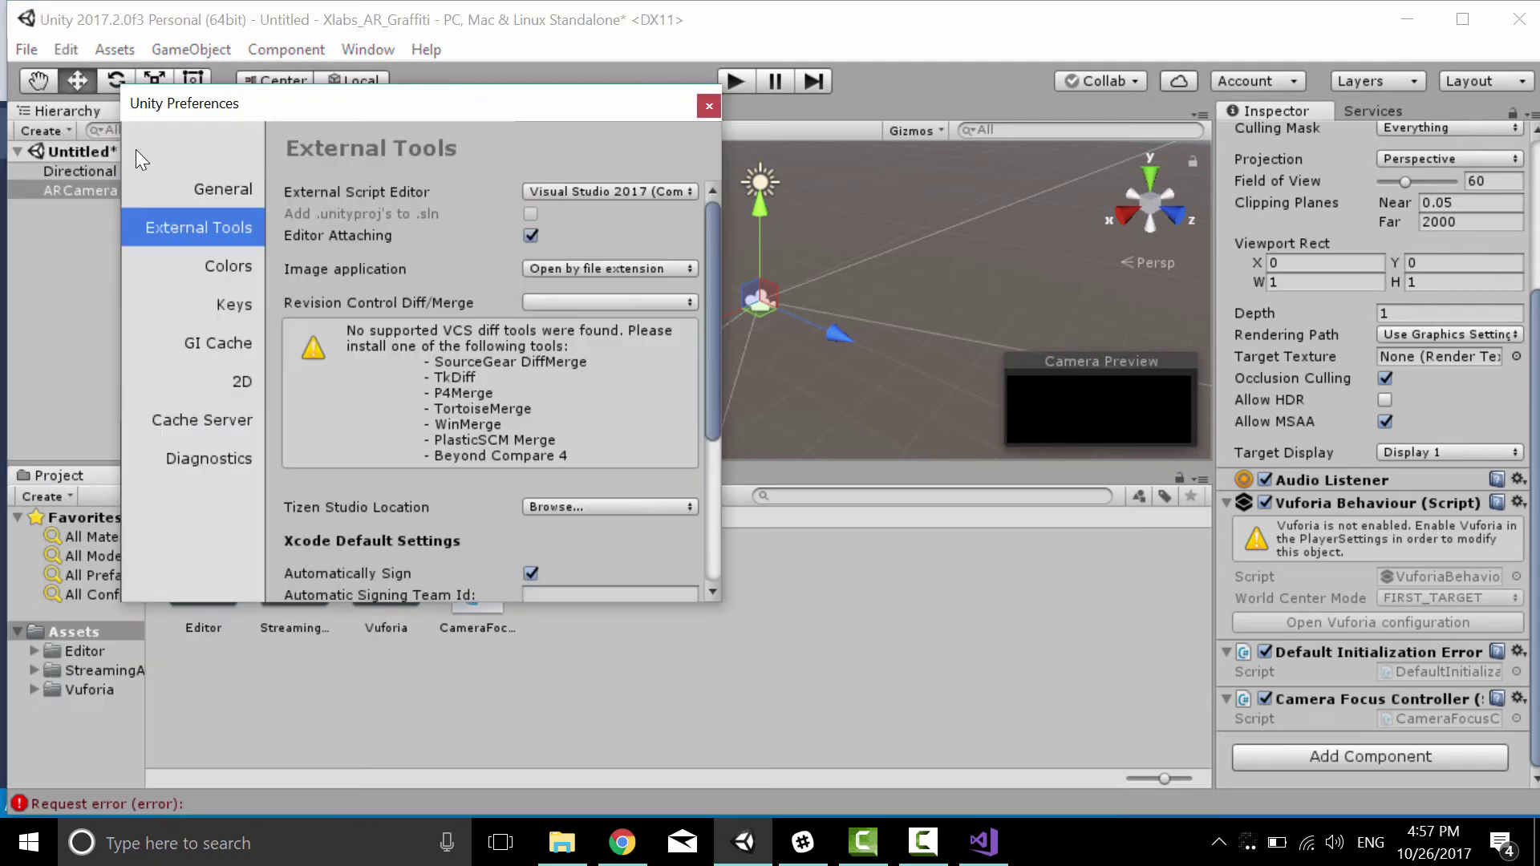
left_click(697, 195)
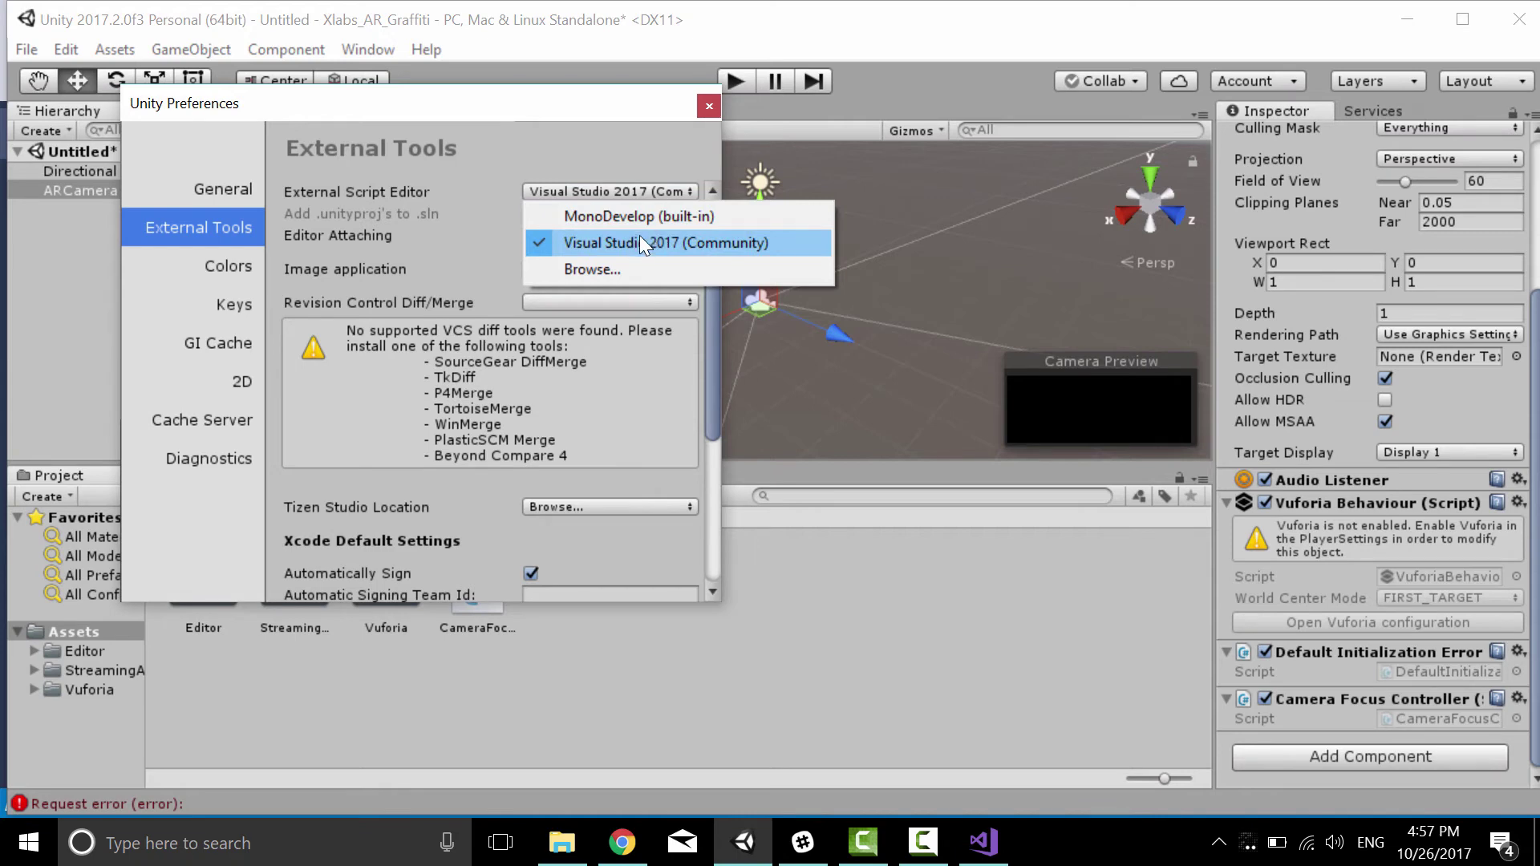
left_click(642, 247)
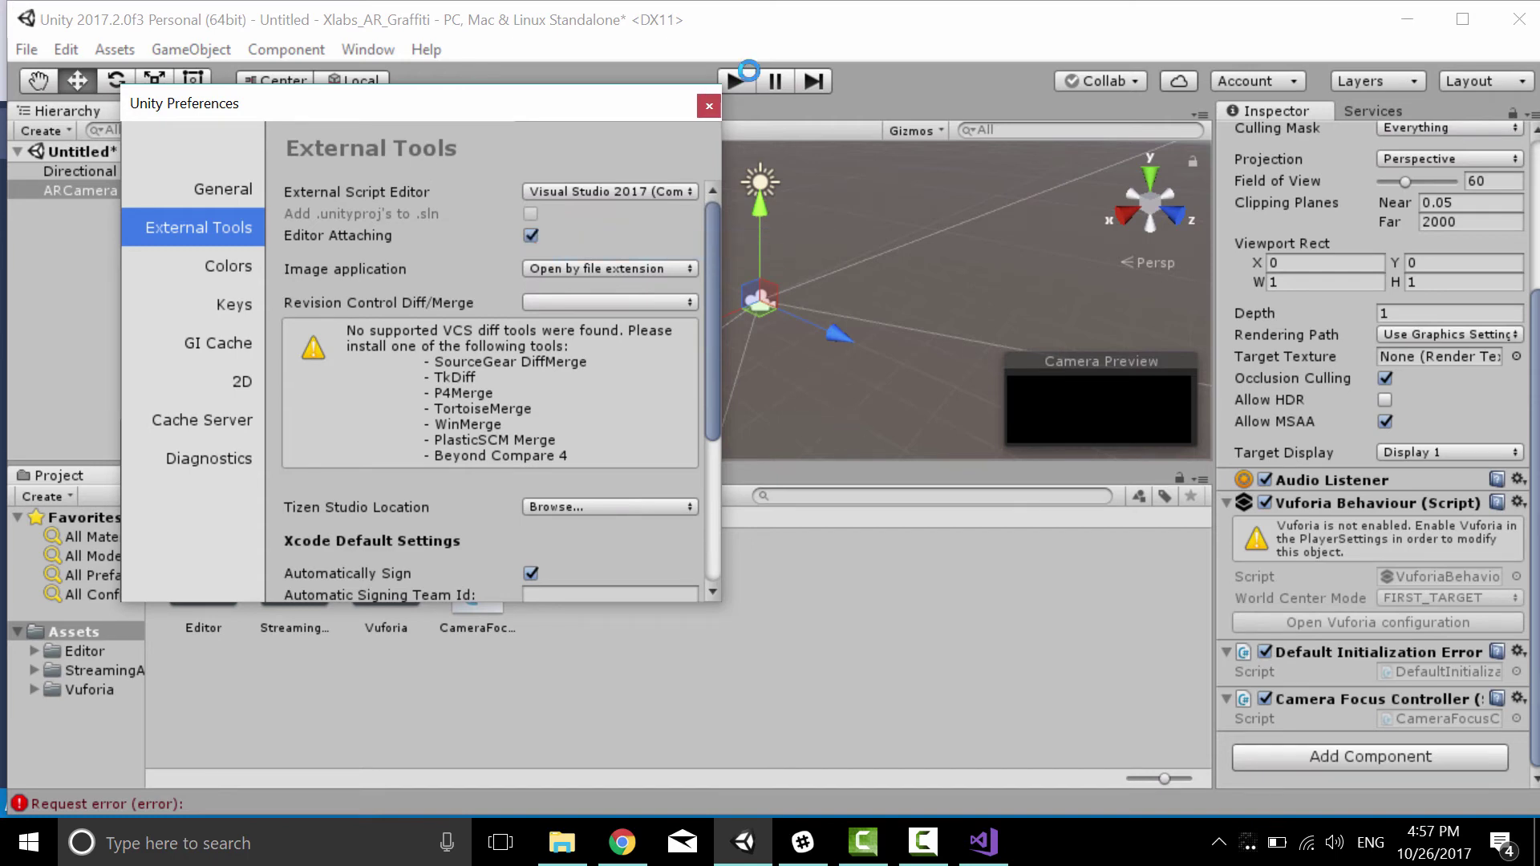
left_click(710, 105)
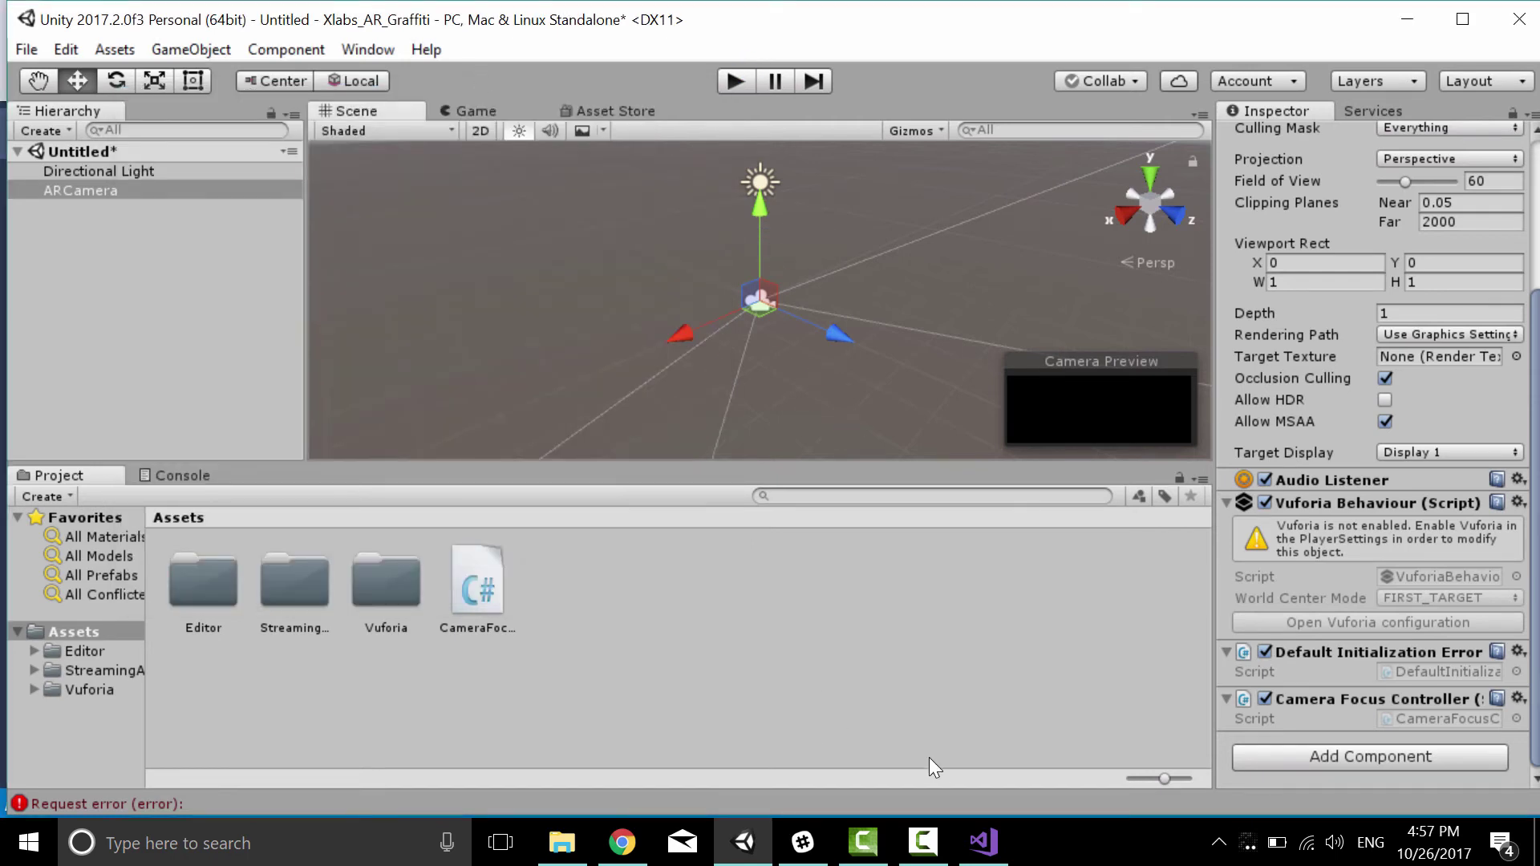
Inspect CameraFocusController in Visual Studio, highlighting the SetAutofocus call on line 20, then minimize it
left_click(984, 842)
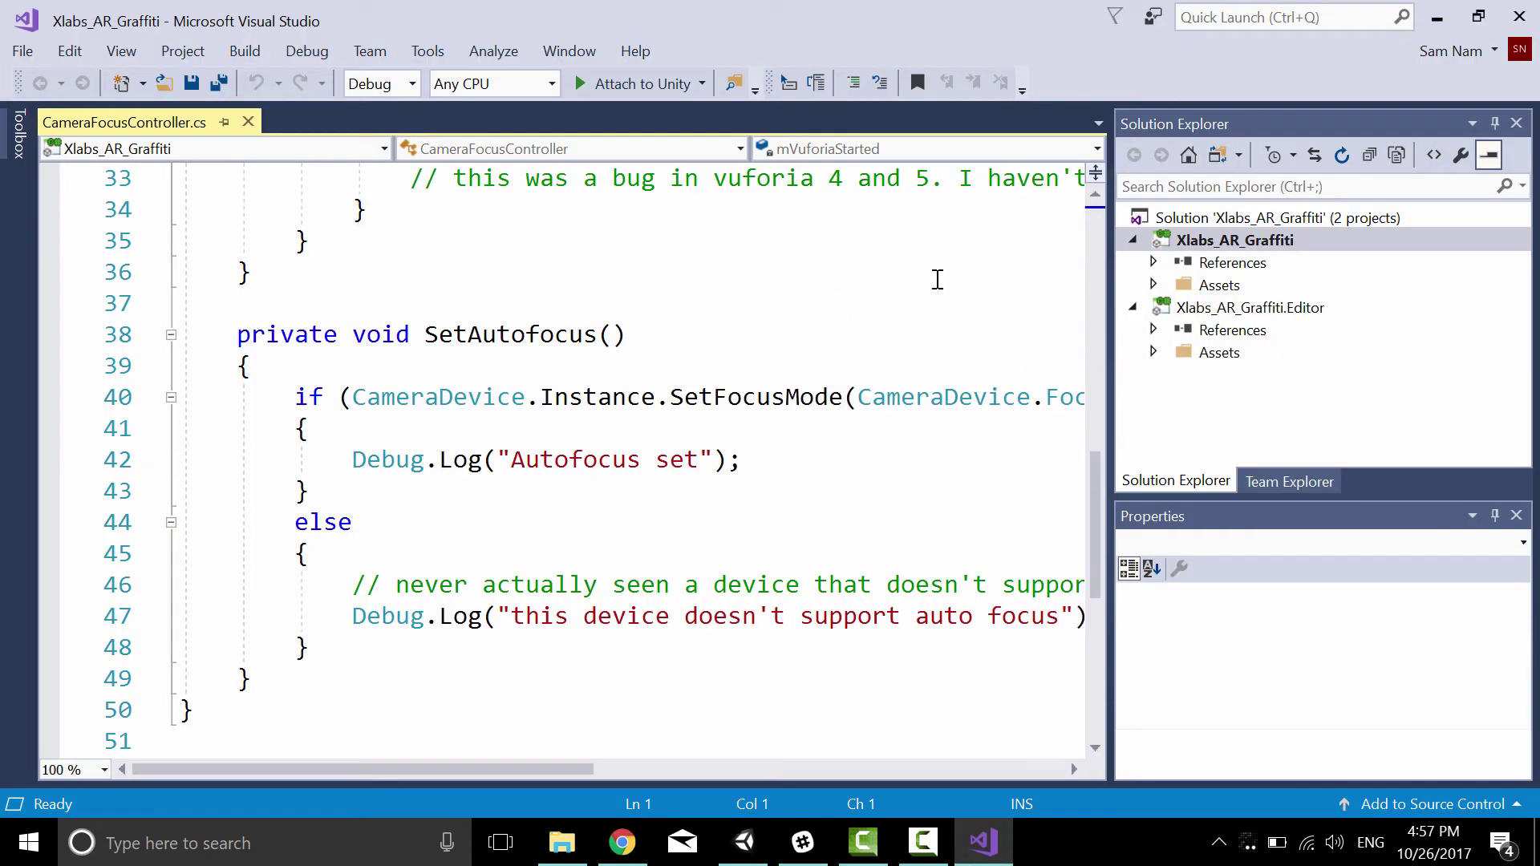
left_click_drag(1091, 503, 1107, 238)
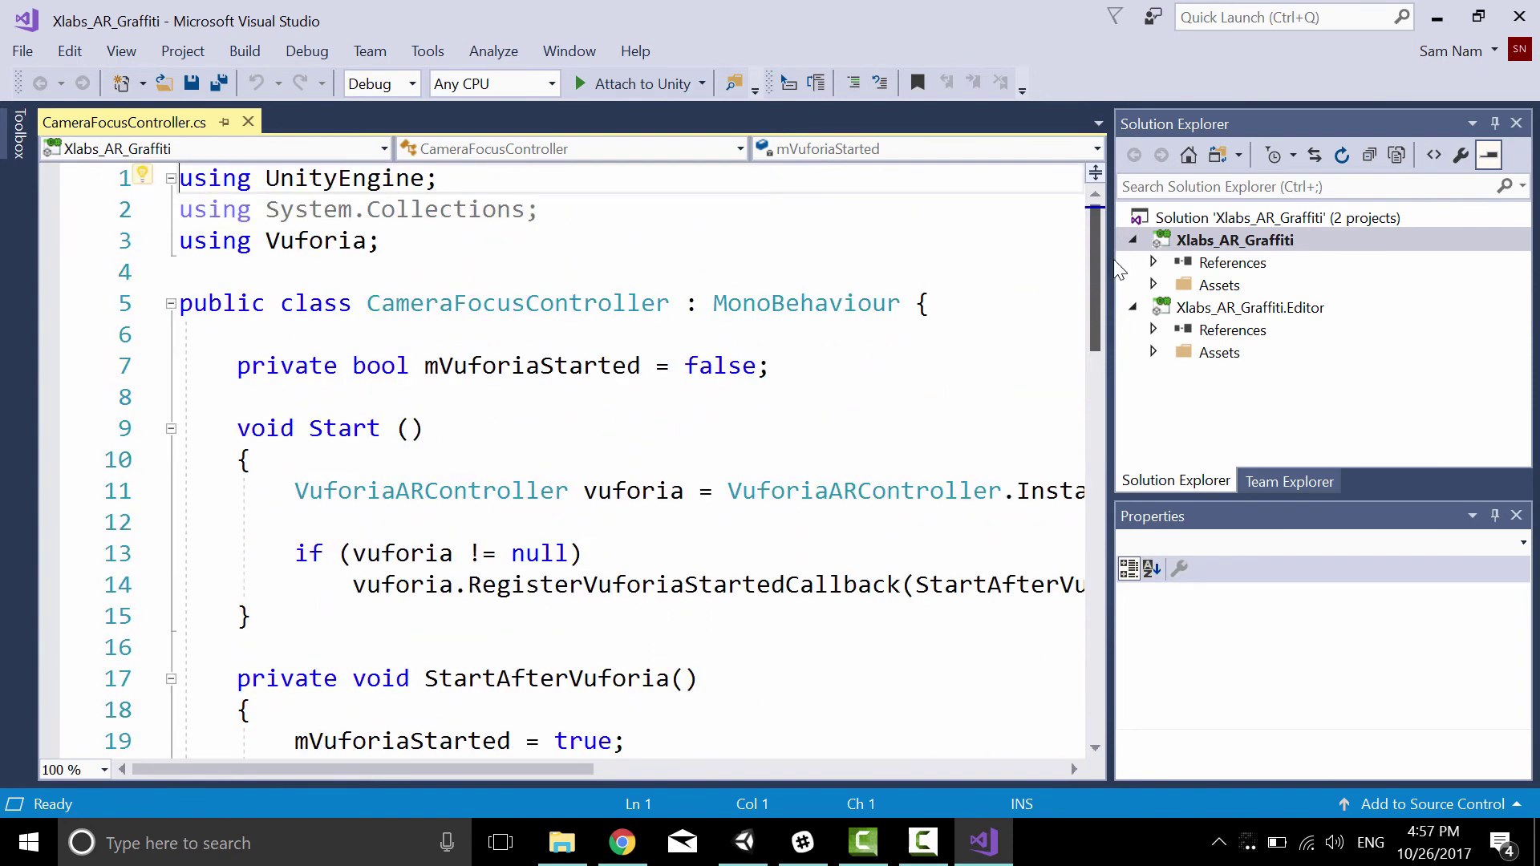
scroll(1107, 288, "down", 1)
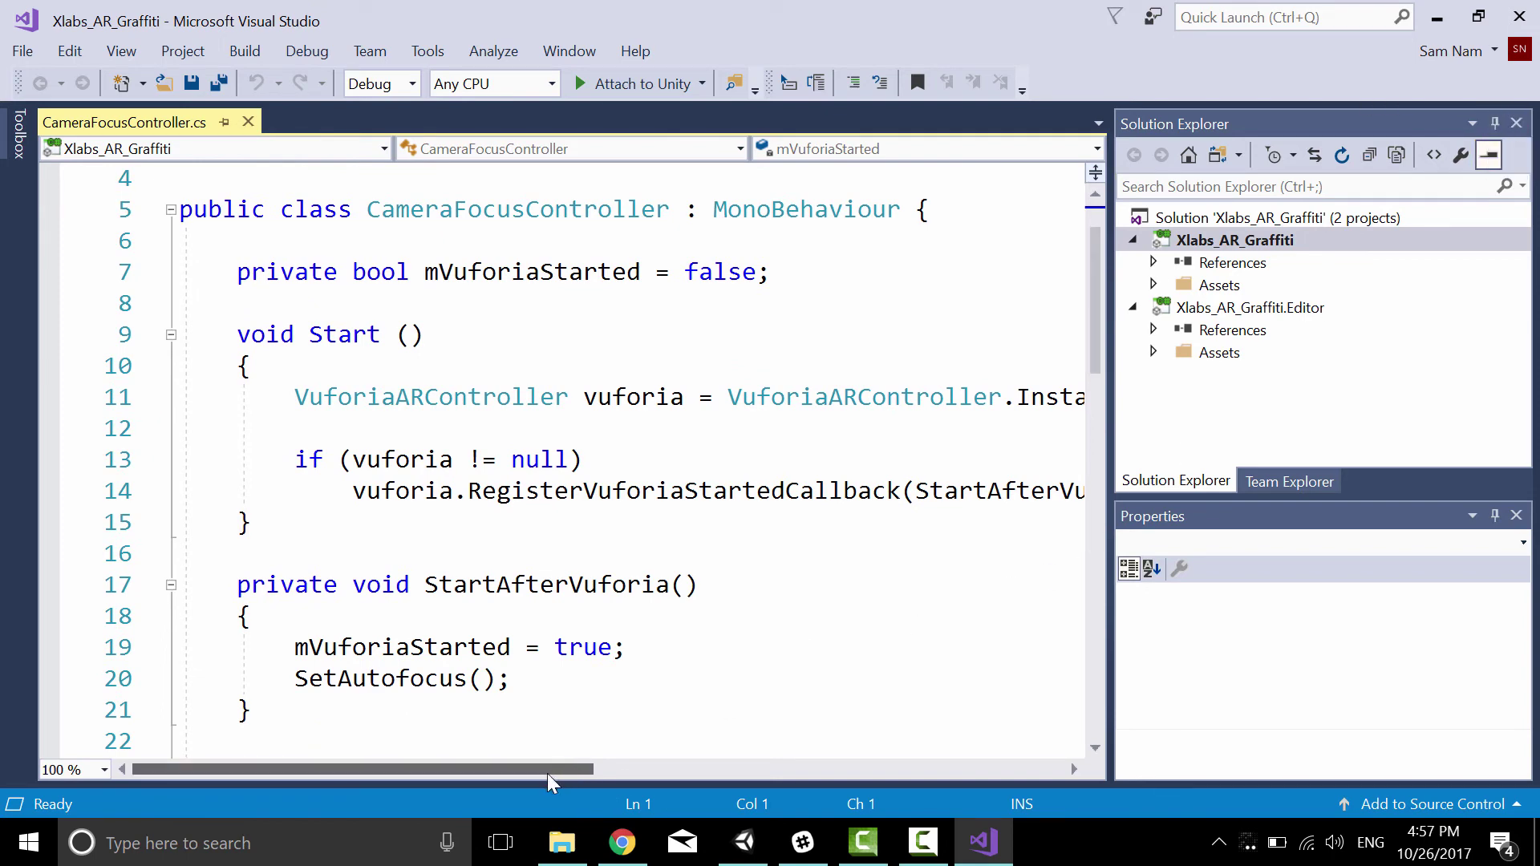
mouse_move(547, 771)
left_mouse_down()
mouse_move(744, 770)
mouse_move(731, 787)
left_mouse_up()
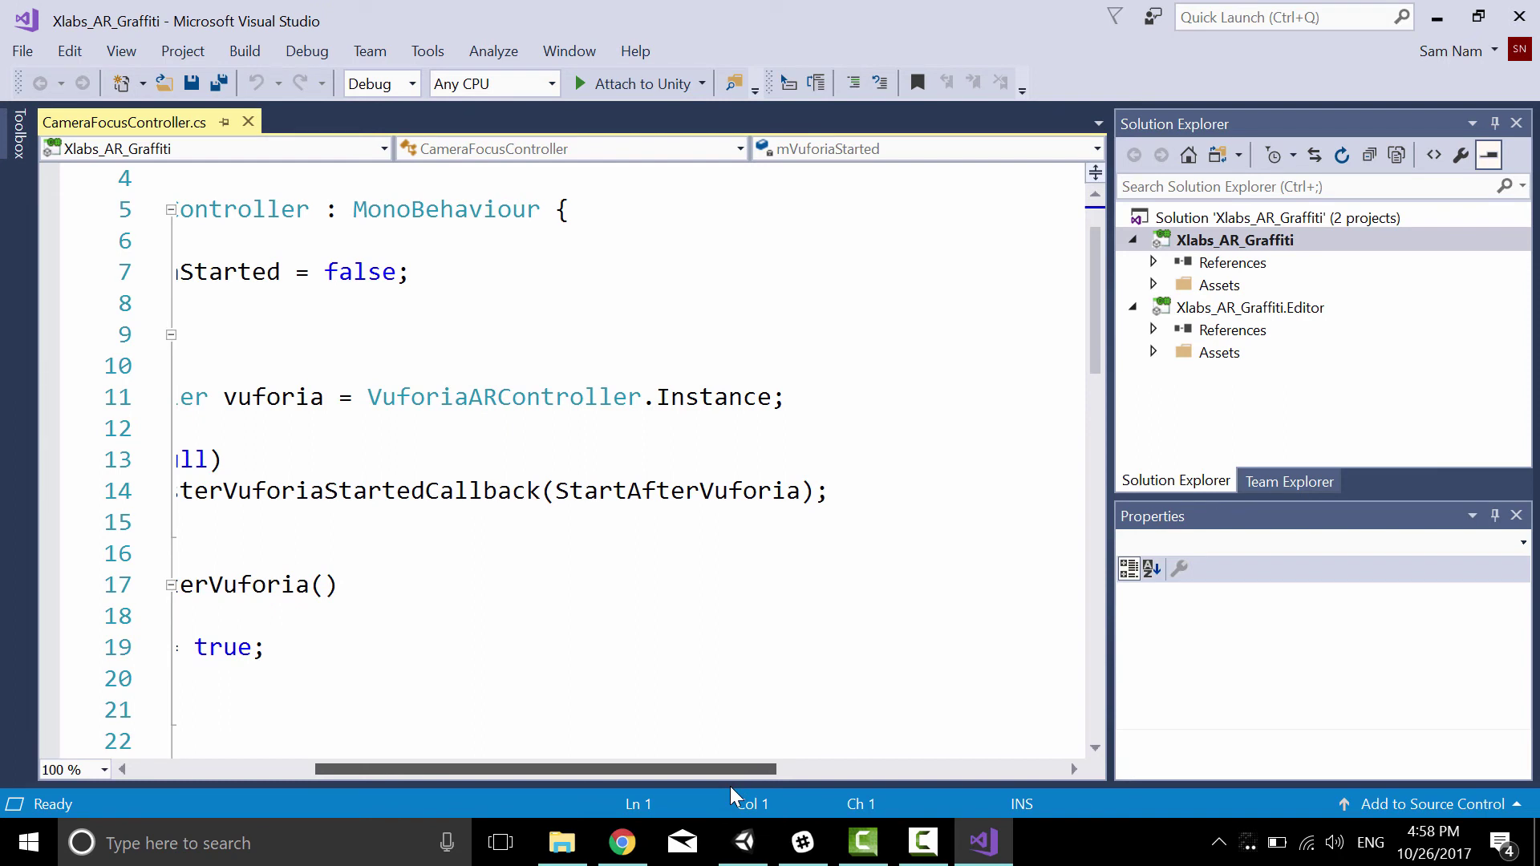
left_click_drag(730, 786, 616, 786)
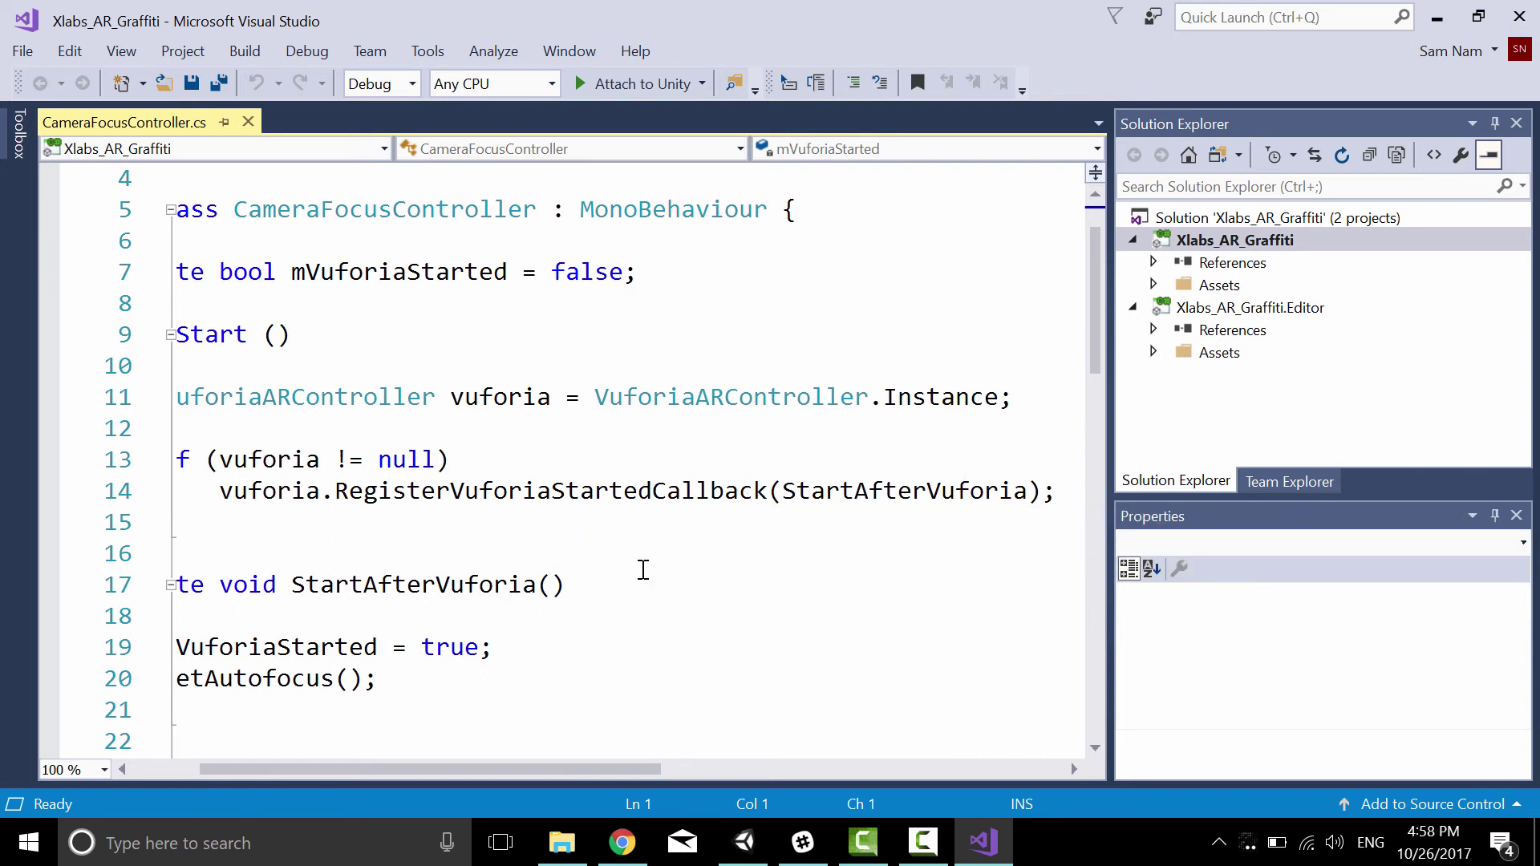
left_click_drag(528, 772, 482, 773)
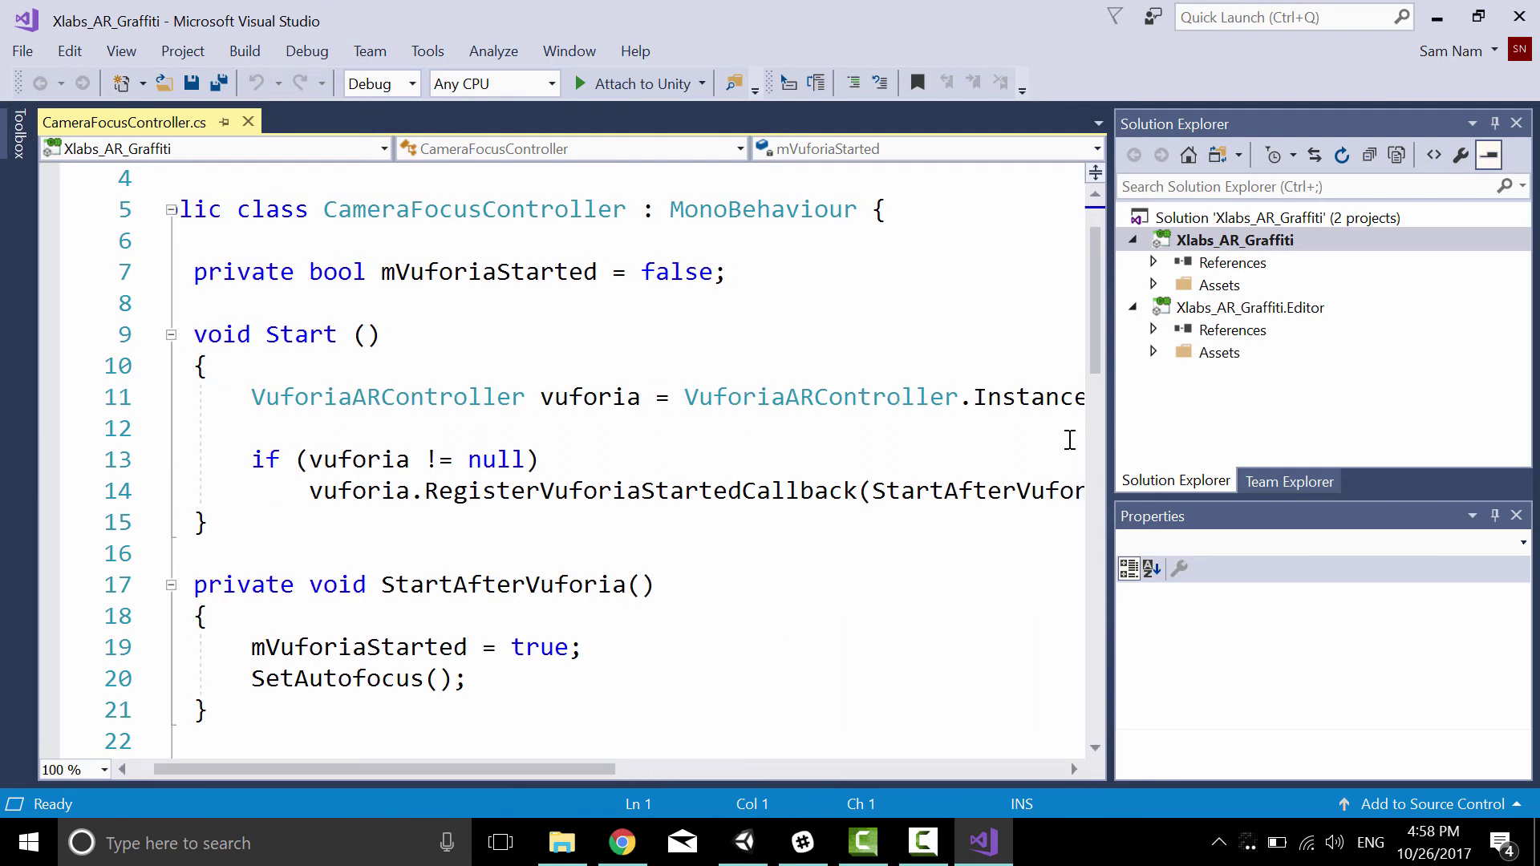
left_click_drag(1094, 355, 1101, 392)
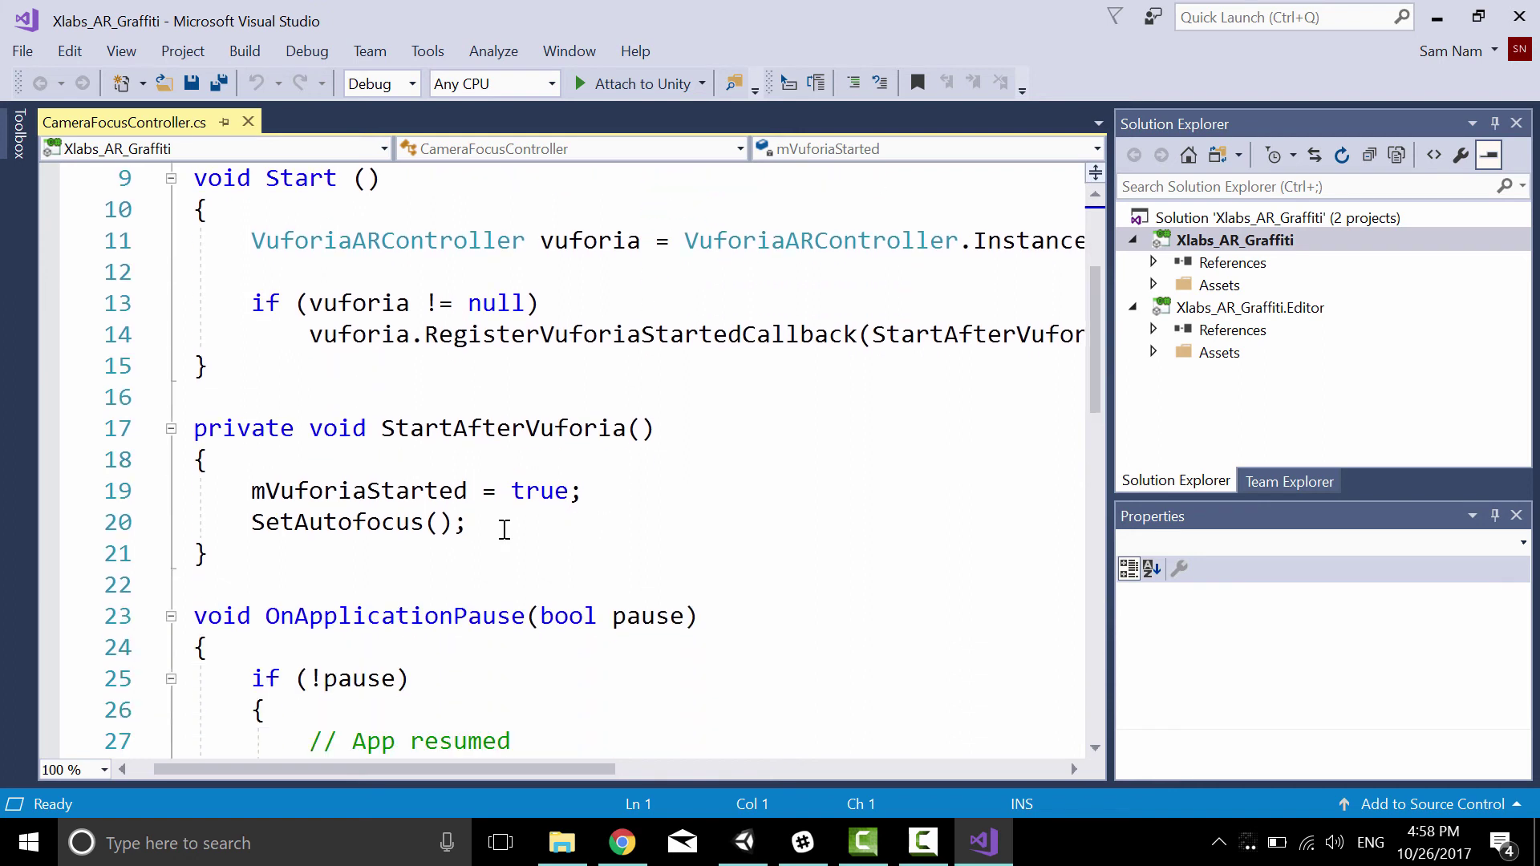
left_click_drag(251, 525, 404, 531)
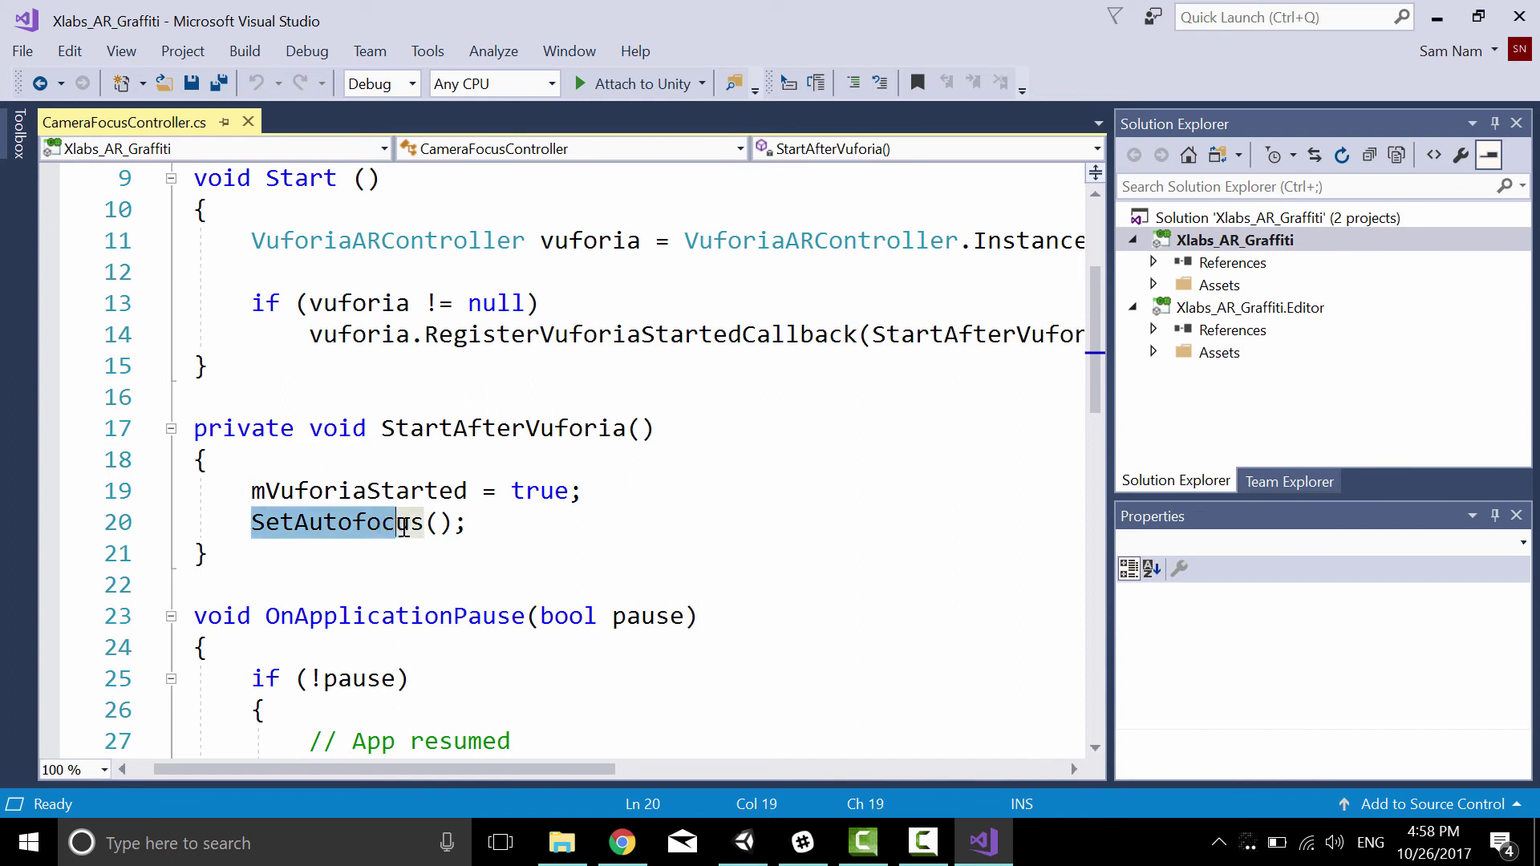
left_click(691, 530)
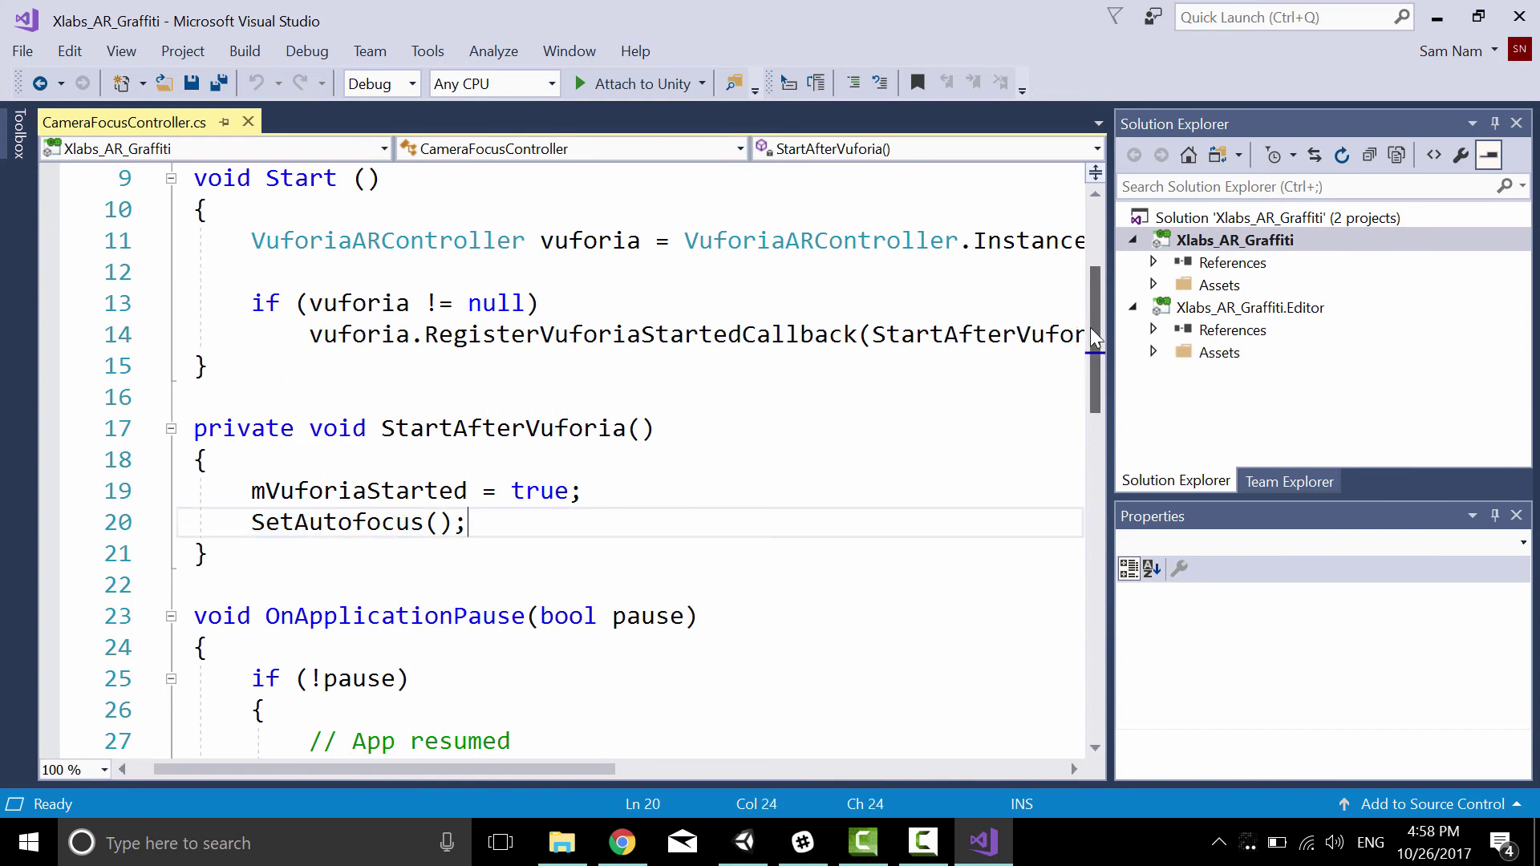
mouse_move(1097, 342)
left_mouse_down()
mouse_move(1132, 494)
mouse_move(1132, 242)
left_mouse_up()
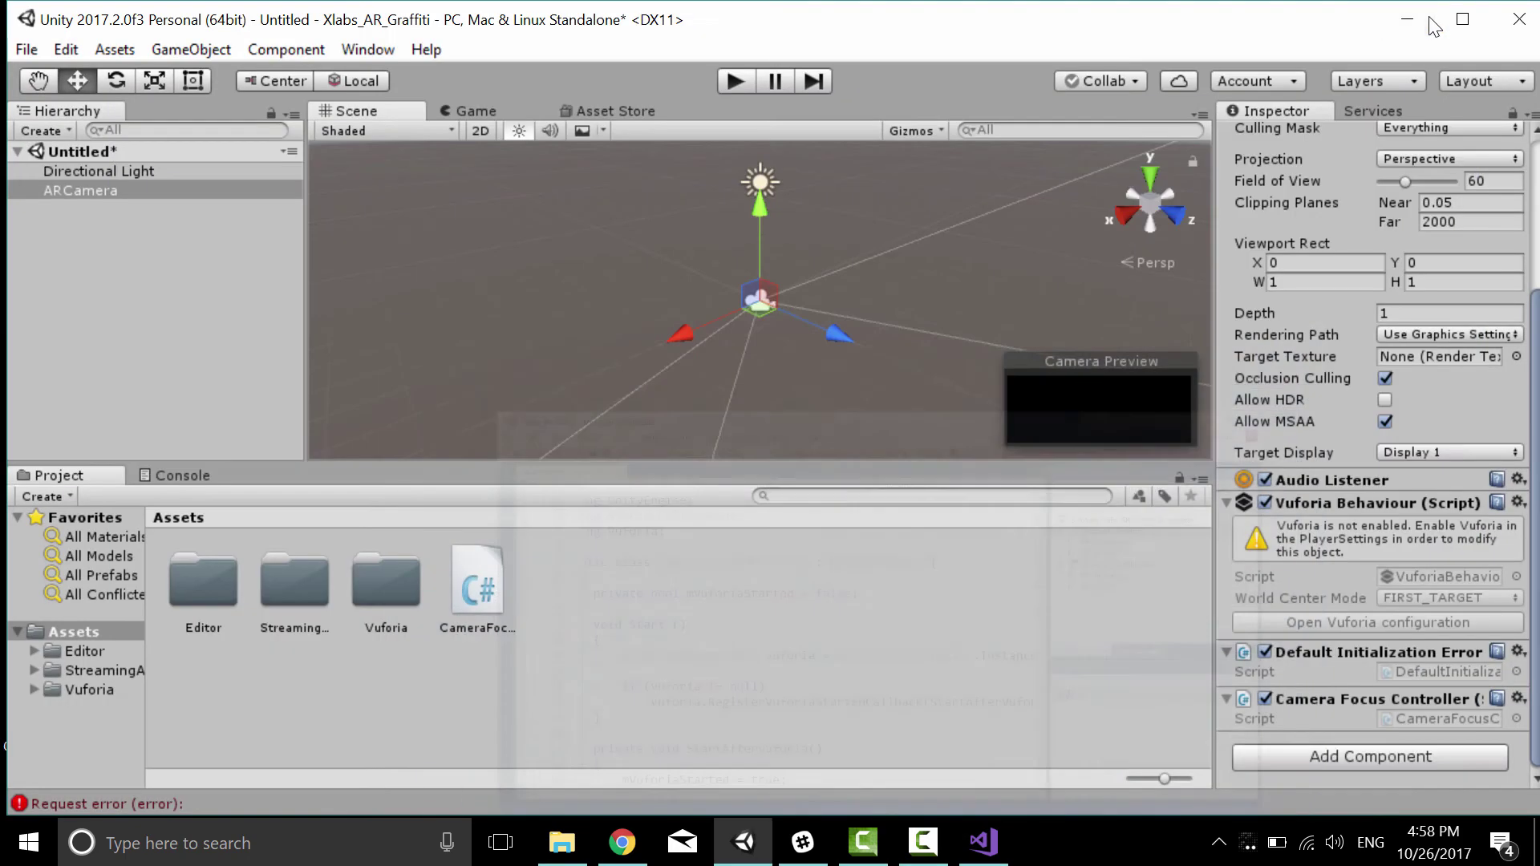
left_click(1437, 18)
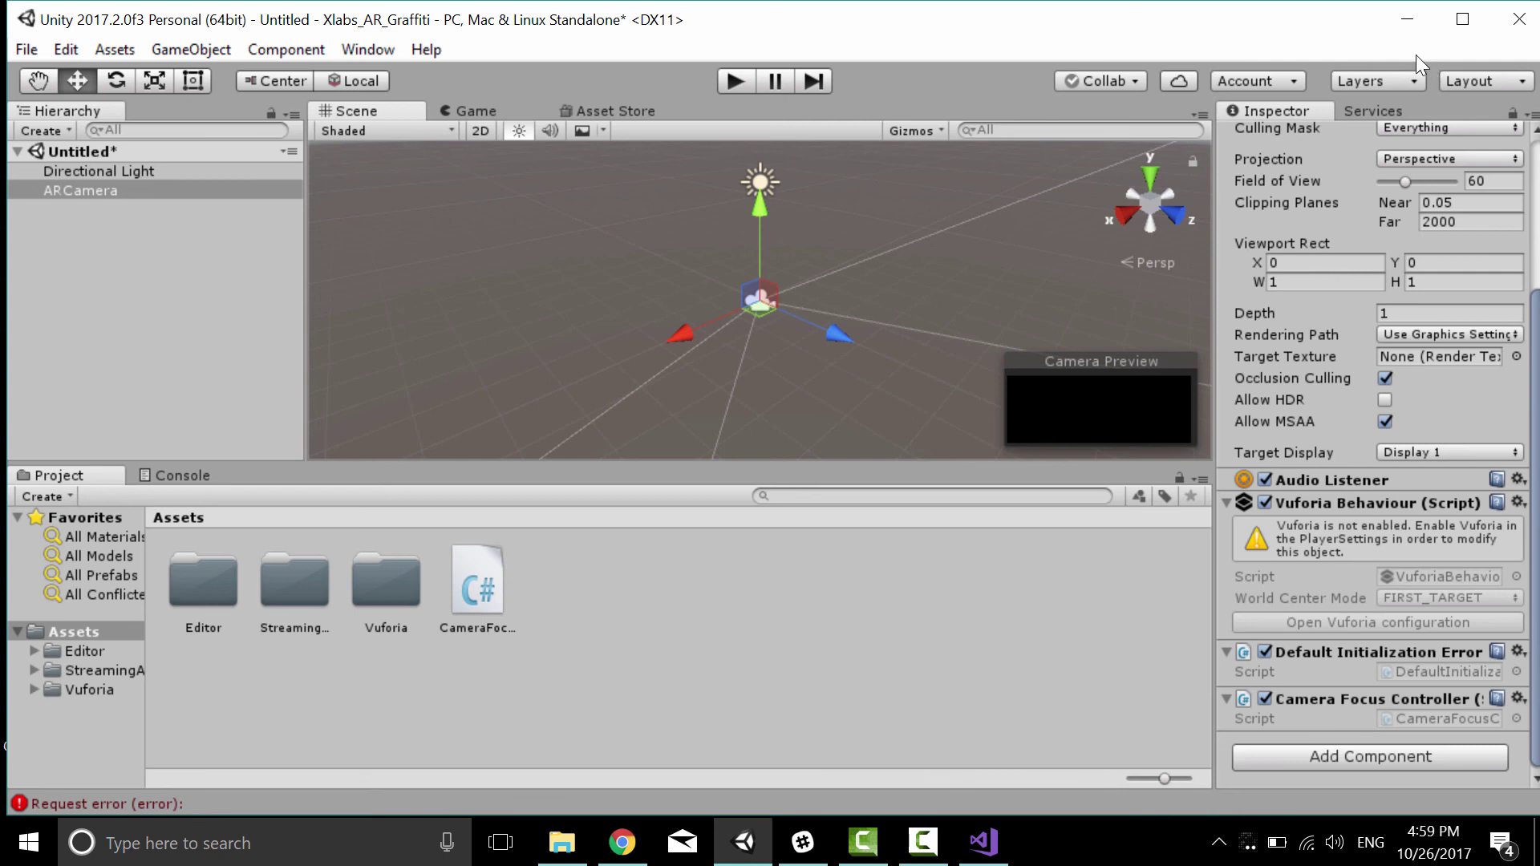
left_click(1414, 28)
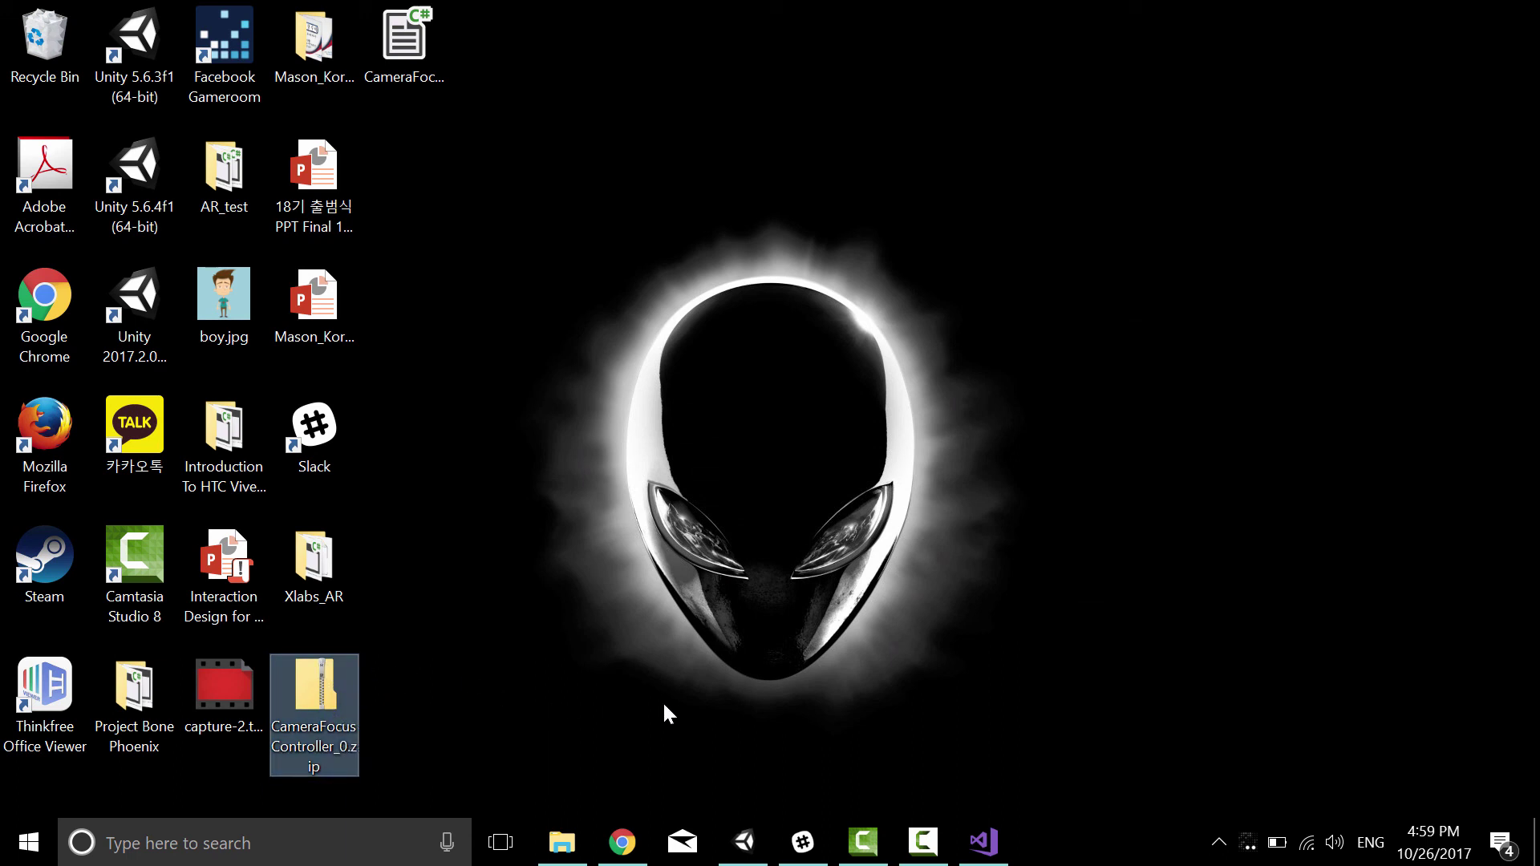
left_click(420, 54)
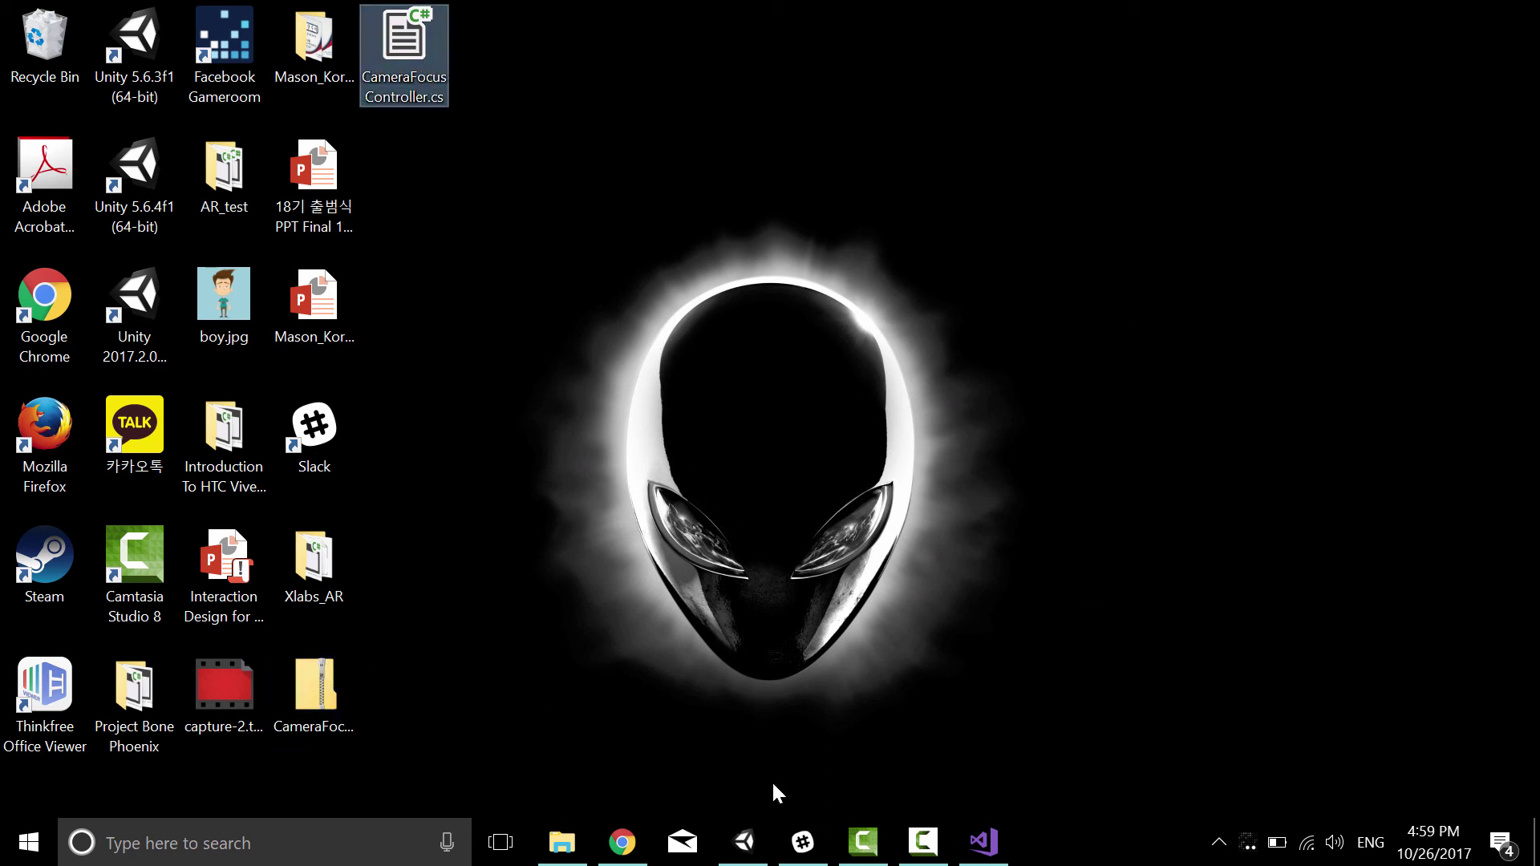
left_click(747, 842)
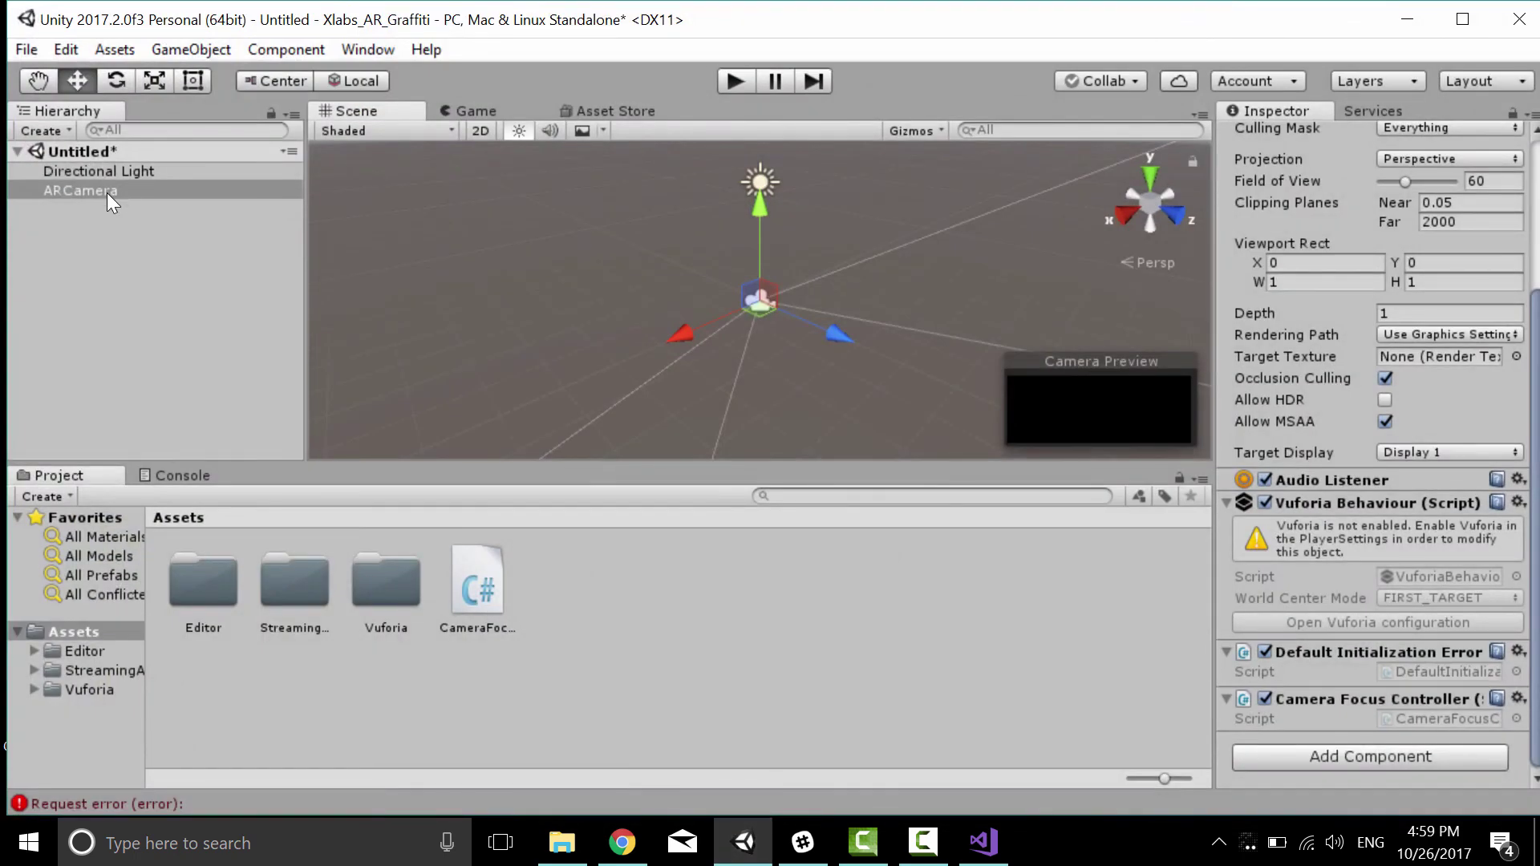
left_click(471, 547)
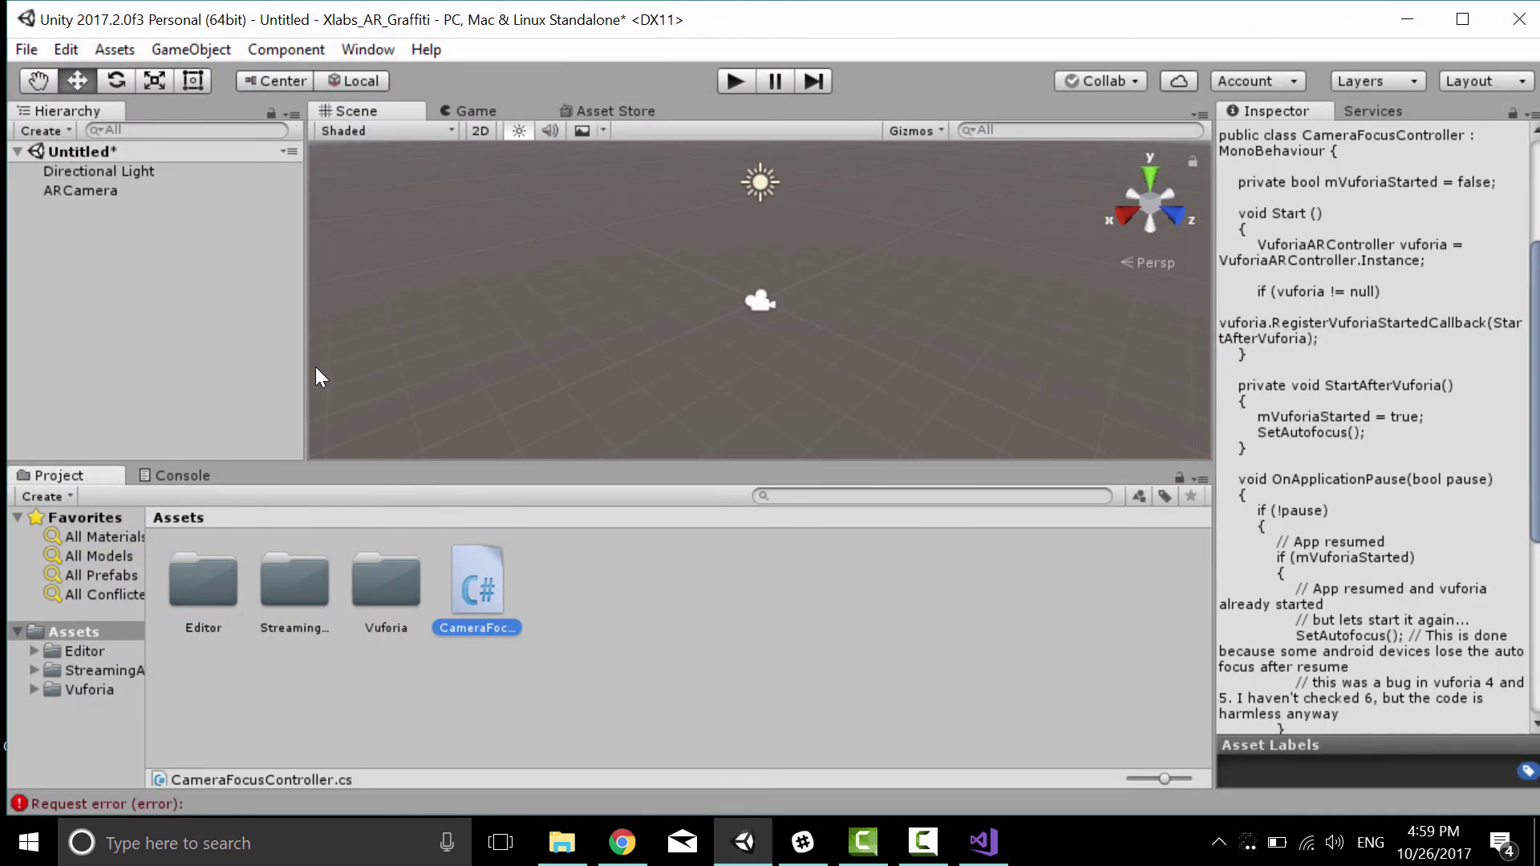
left_click(134, 191)
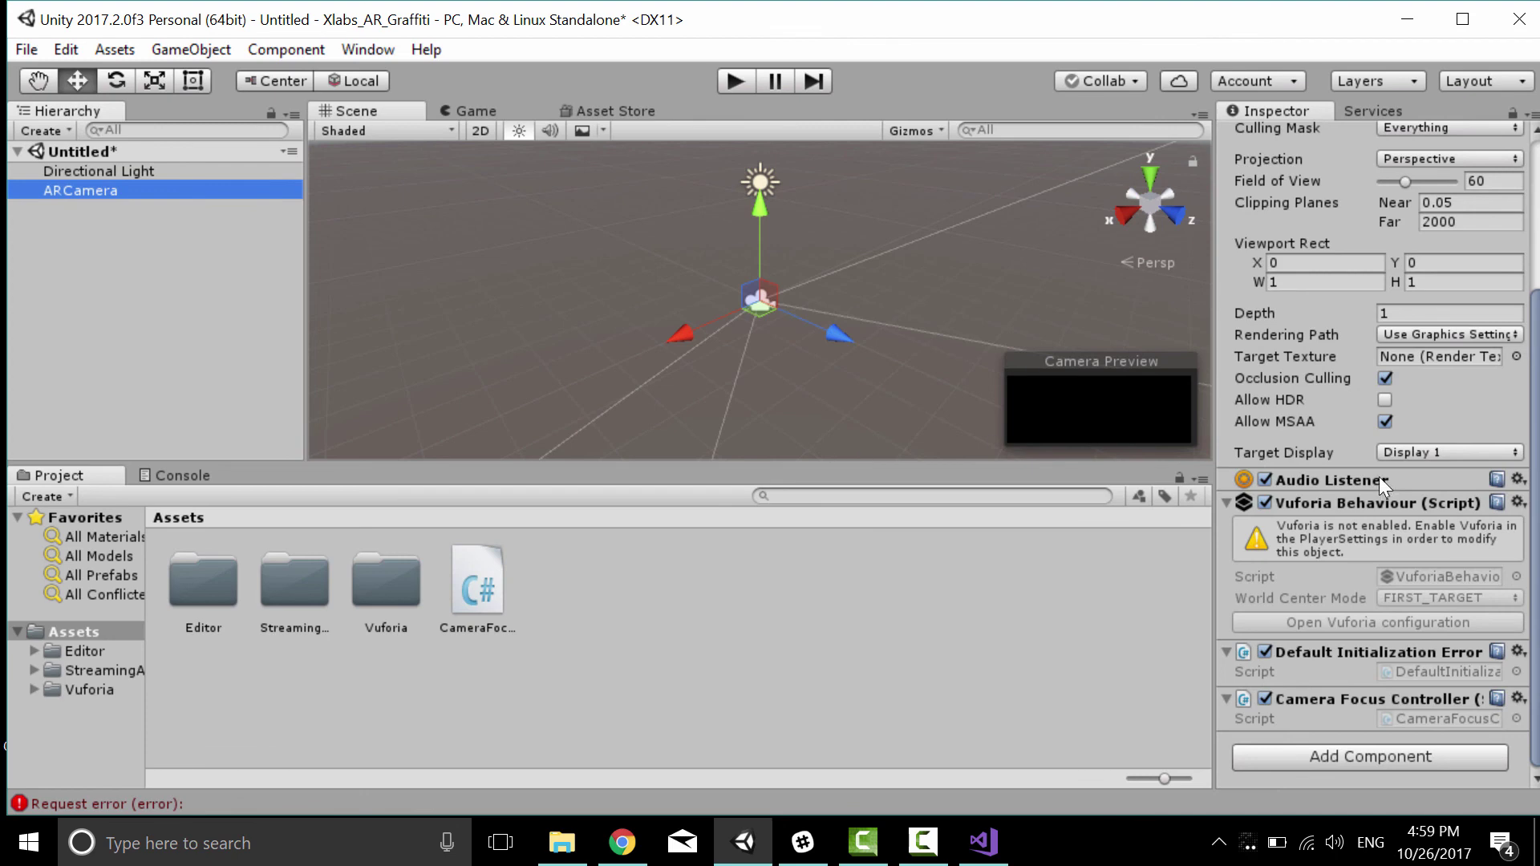
left_click(1536, 453)
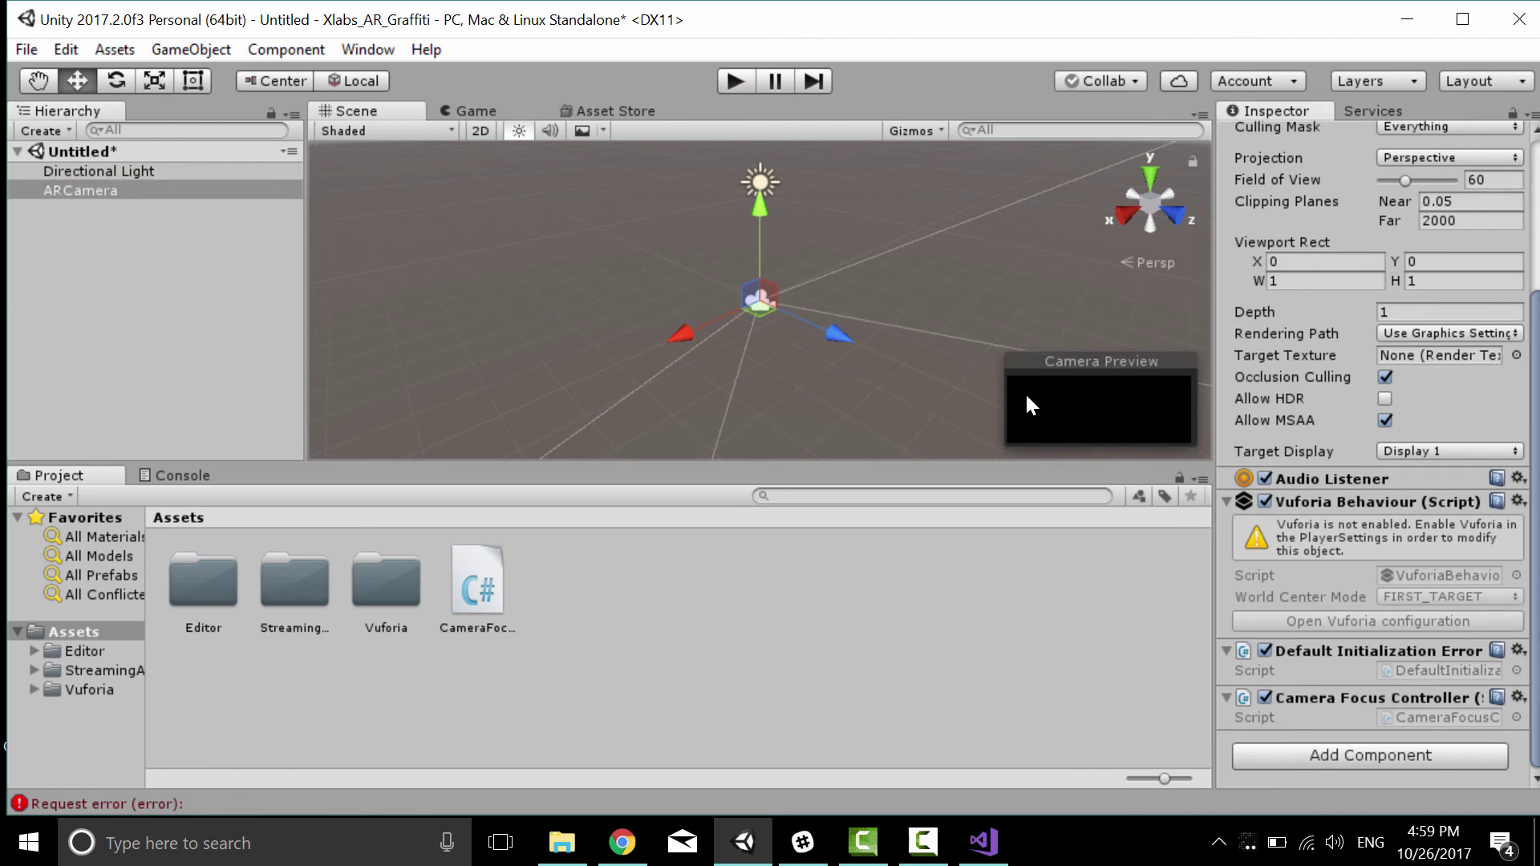